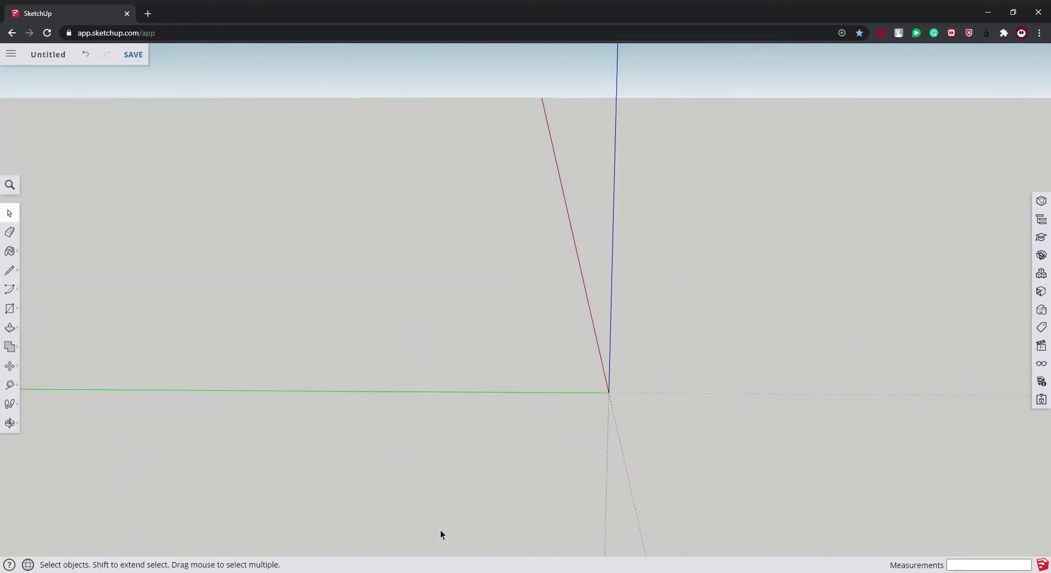
Step: Draw a small square at the origin and extrude it upward into a tall thin leg post
key(r)
text(5',5')
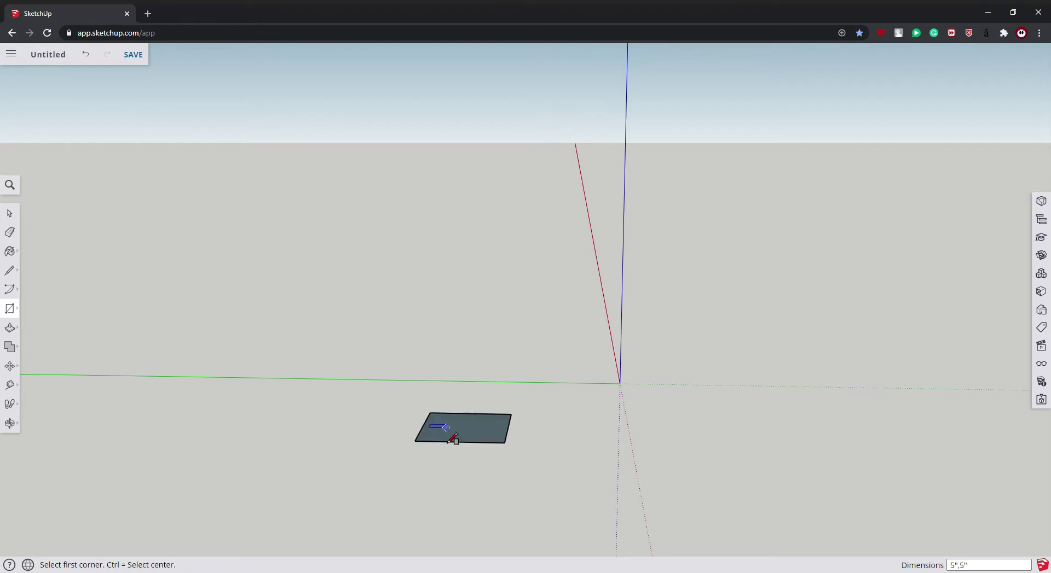
key(ctrl+z)
click(490, 395)
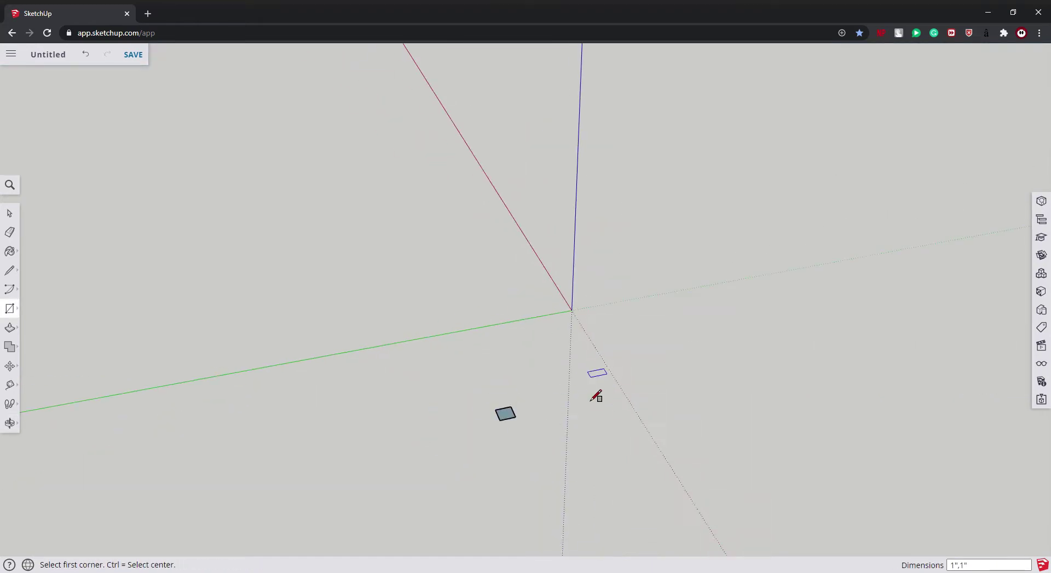
key(ctrl+z)
click(514, 432)
mouse_move(731, 520)
middle_down()
mouse_move(839, 487)
mouse_move(748, 382)
middle_up()
middle_drag(739, 437, 921, 355)
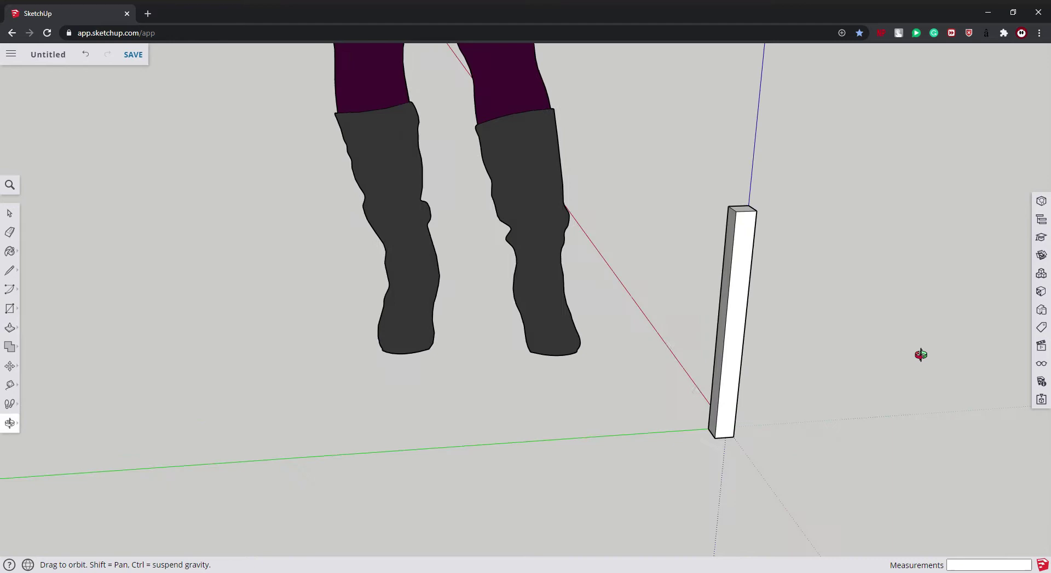
Step: Make the post a component and paste copies to form four spread-out legs
right_click(740, 313)
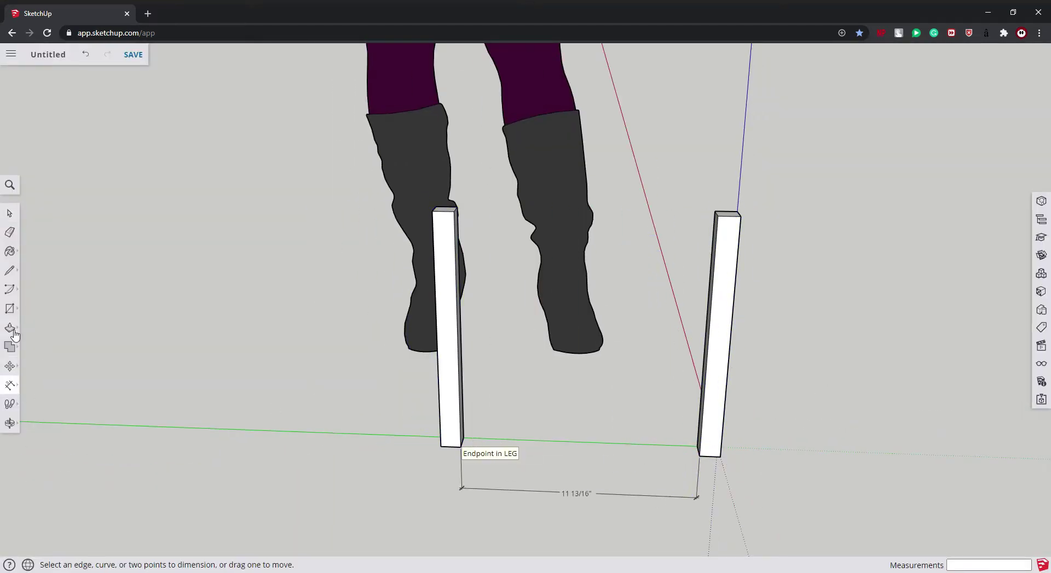
click(700, 464)
key(space)
middle_drag(831, 502, 499, 409)
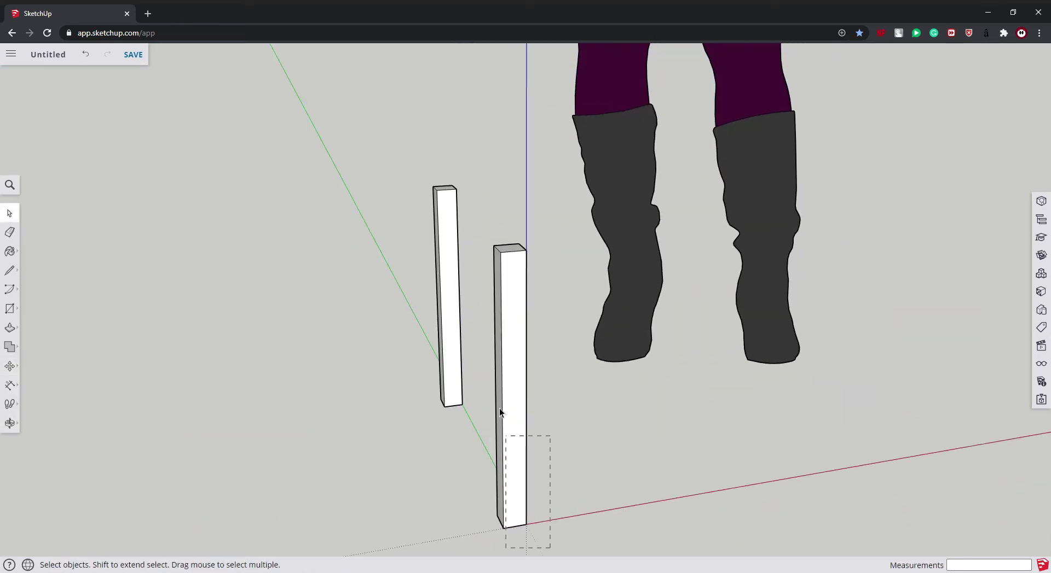
key(ctrl+v)
middle_drag(425, 519, 34, 213)
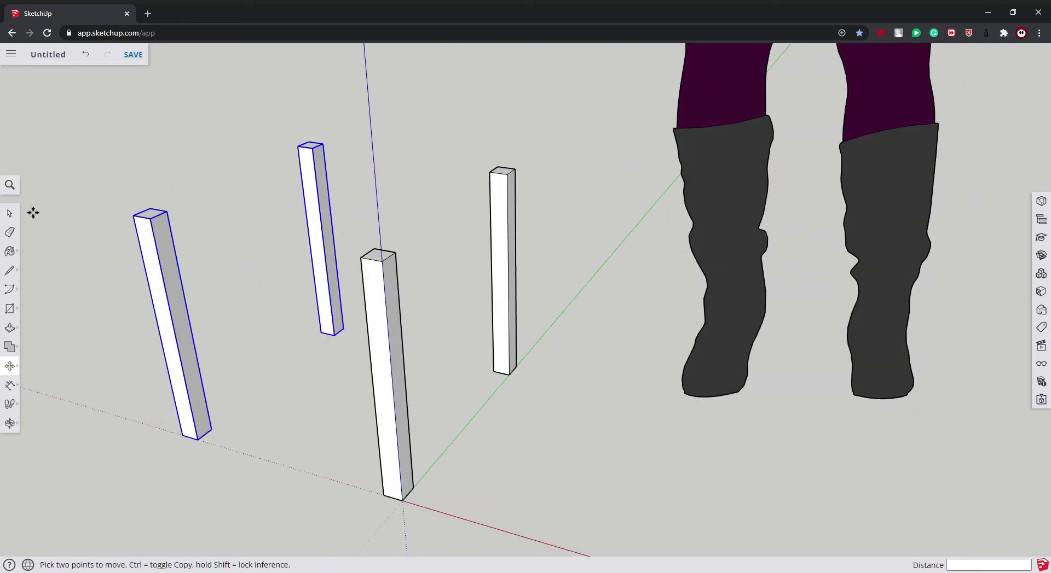
Step: Draw a rectangle over the legs and Push/Pull it into a thin seat slab
click(382, 261)
key(p)
mouse_move(382, 261)
middle_down()
mouse_move(388, 328)
mouse_move(738, 434)
middle_up()
mouse_move(516, 363)
middle_down()
mouse_move(394, 308)
mouse_move(673, 296)
mouse_move(321, 394)
middle_up()
click(499, 302)
Step: Check the STEFAN chair reference image in another tab, then return to the model
key(r)
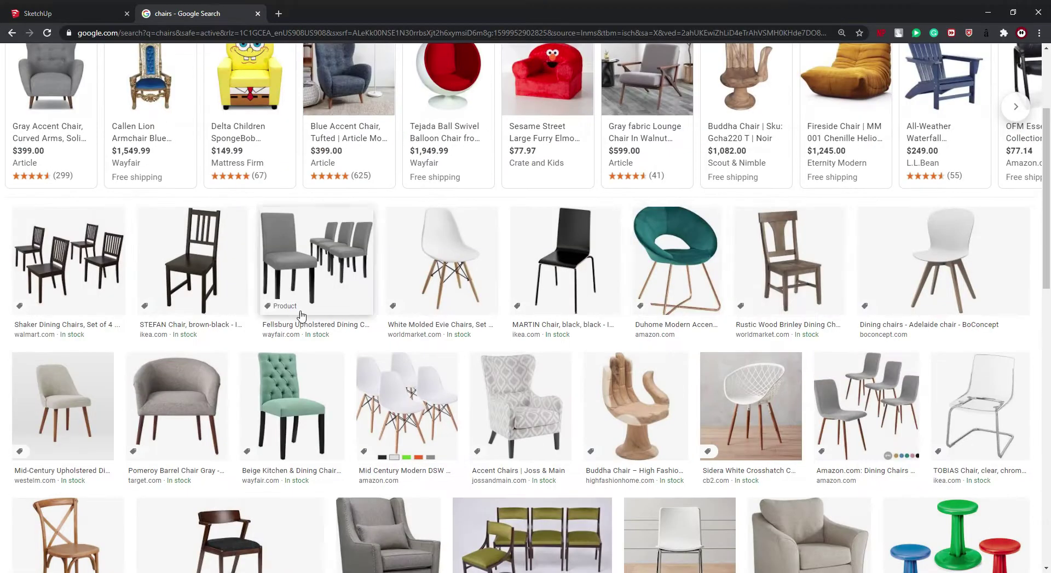
click(191, 257)
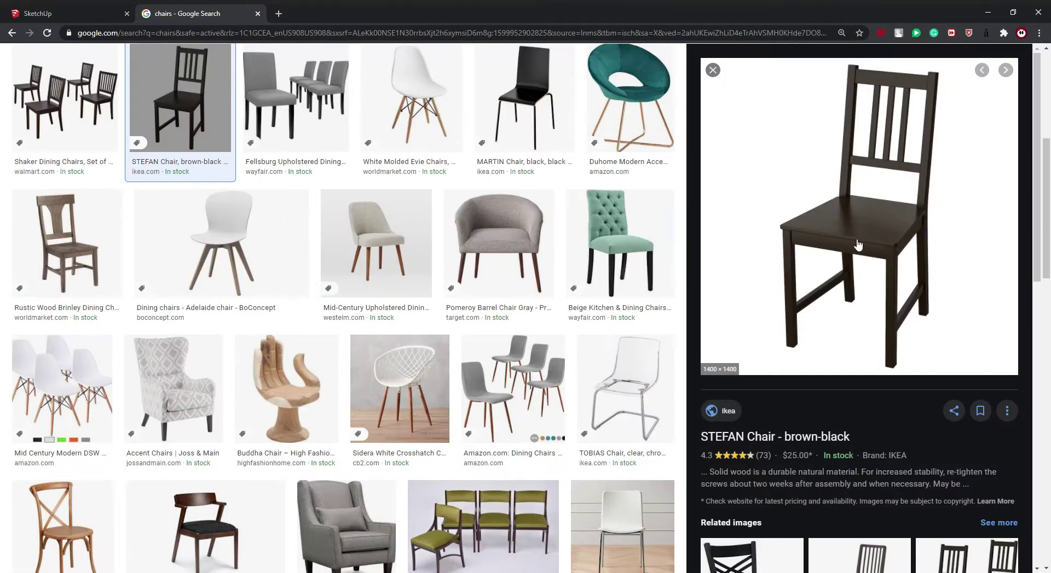
click(44, 11)
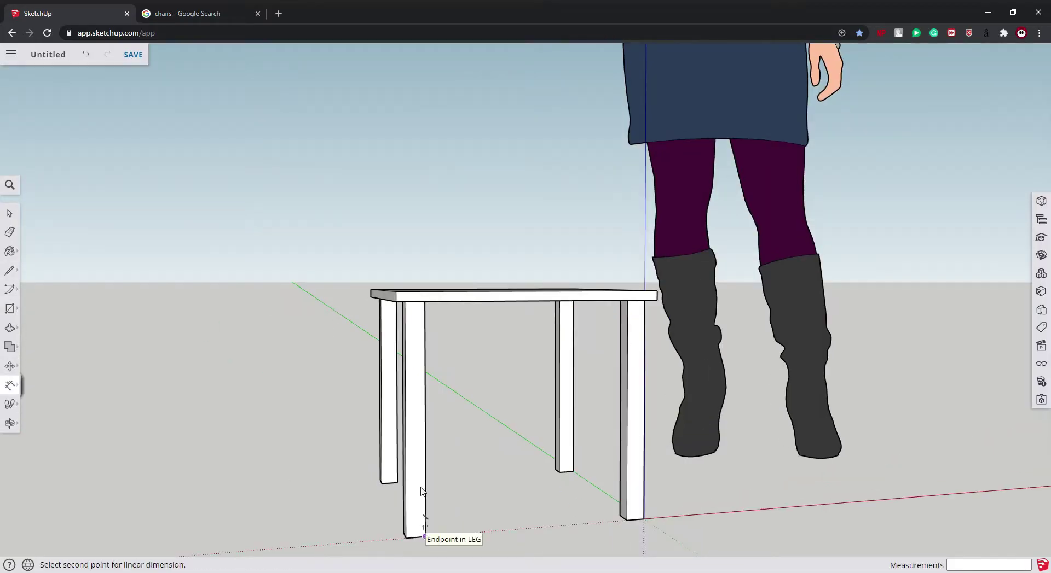
Step: Draw the rail's rectangular cross-section on a leg 6" above the floor
middle_drag(617, 528, 408, 263)
mouse_move(413, 370)
middle_down()
mouse_move(442, 404)
mouse_move(706, 458)
middle_up()
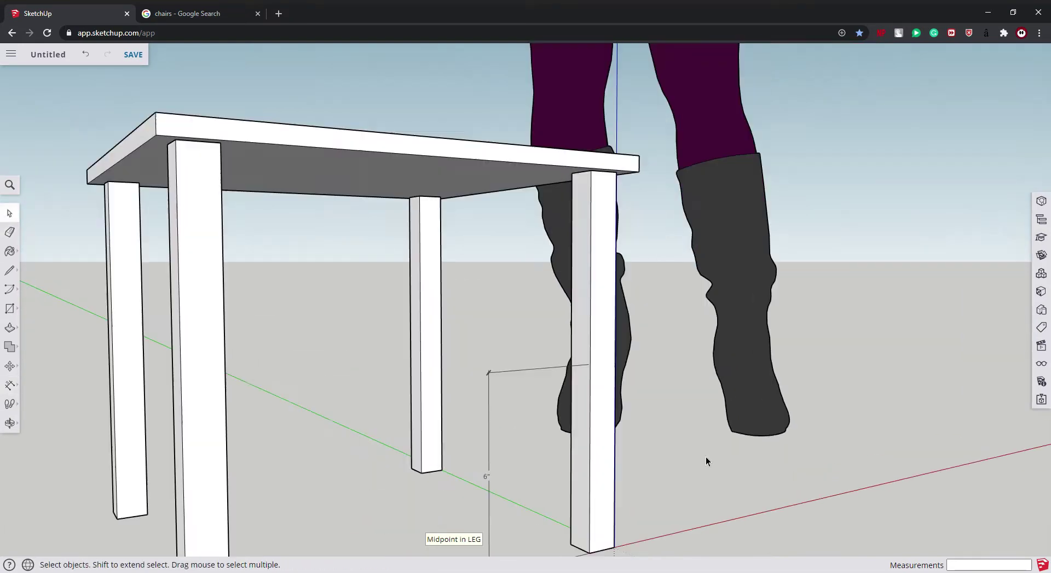
key(r)
scroll(638, 444, up, 5)
click(587, 446)
click(569, 377)
scroll(569, 378, down, 5)
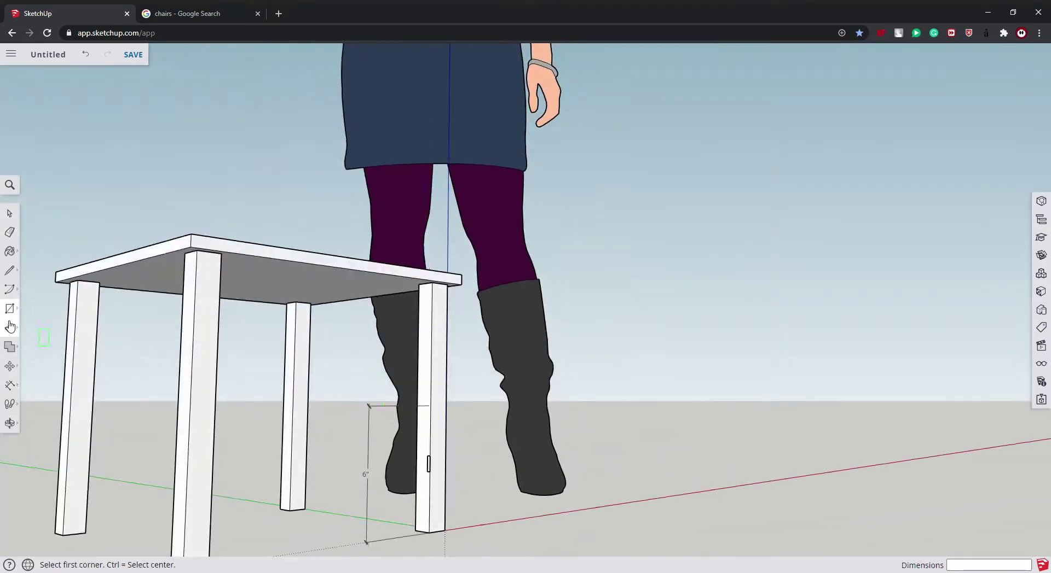
Step: Push/Pull the cross-section to the opposite leg and group it as the 'rail' component
key(p)
click(422, 463)
click(513, 494)
triple_click(571, 452)
key(g)
text(rail)
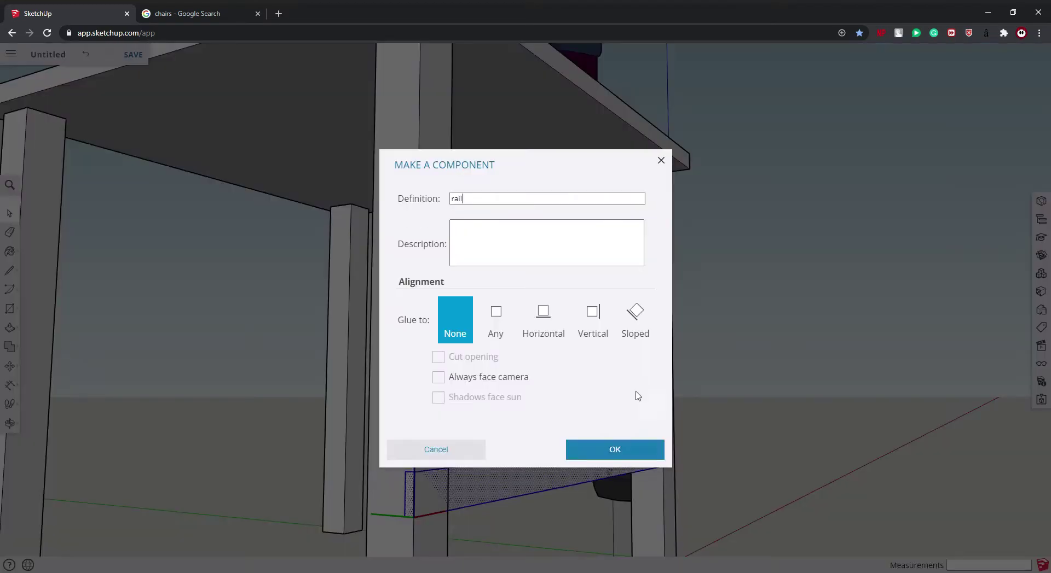
key(Return)
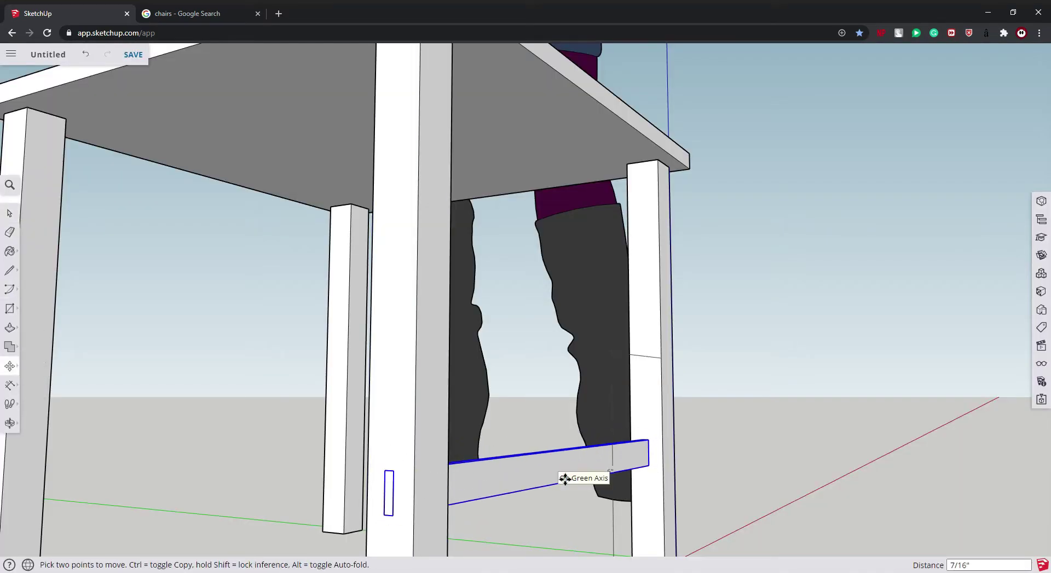
scroll(380, 416, down, 5)
mouse_move(380, 417)
middle_down()
mouse_move(591, 476)
mouse_move(424, 501)
mouse_move(563, 499)
middle_up()
key(p)
key(e)
key(space)
Step: Explode the rail and remake it as a component named 'rail'
right_click(622, 492)
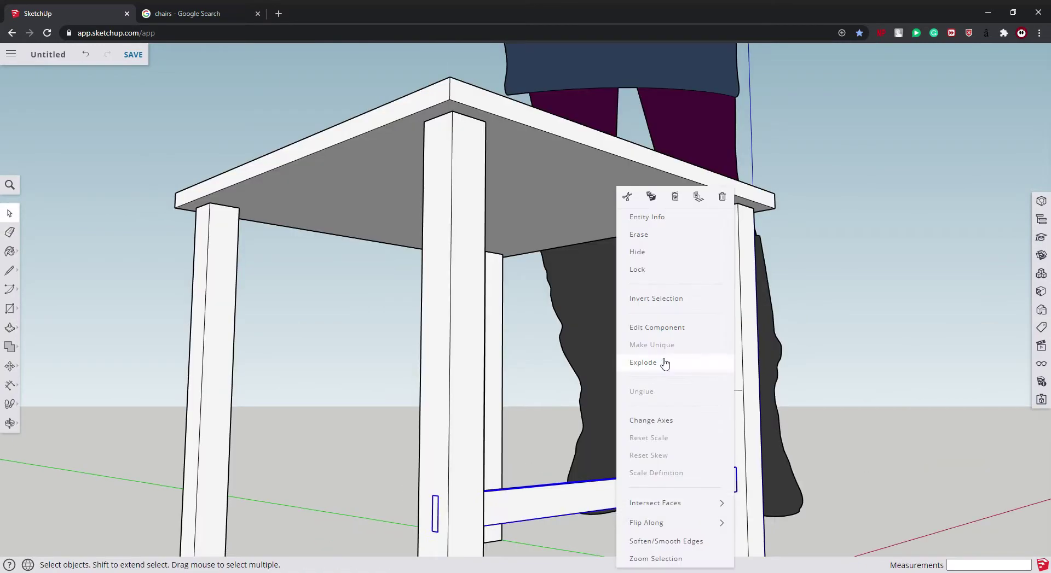
click(664, 363)
key(e)
mouse_move(436, 539)
middle_down()
mouse_move(667, 523)
mouse_move(661, 460)
mouse_move(714, 485)
mouse_move(363, 492)
mouse_move(633, 445)
middle_up()
key(space)
click(714, 484)
text(grail)
click(614, 461)
Step: Move a rail copy into place between the opposite pair of legs
key(m)
scroll(197, 376, up, 5)
mouse_move(197, 375)
middle_down()
mouse_move(614, 299)
mouse_move(28, 211)
mouse_move(553, 281)
mouse_move(561, 207)
mouse_move(486, 432)
middle_up()
key(d)
click(487, 431)
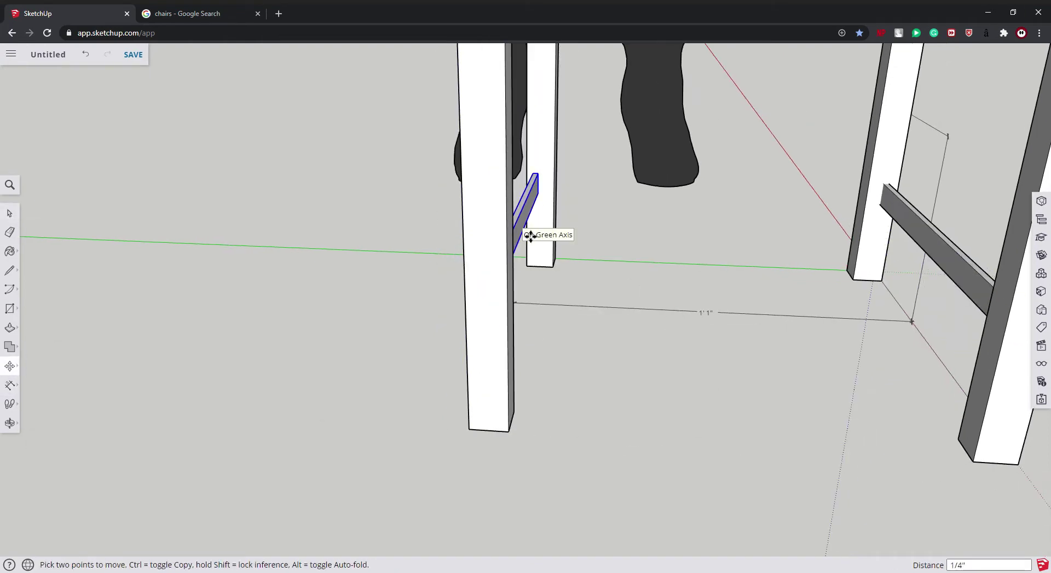
mouse_move(527, 234)
middle_down()
mouse_move(907, 300)
mouse_move(940, 275)
mouse_move(803, 253)
mouse_move(712, 262)
mouse_move(342, 354)
mouse_move(340, 219)
mouse_move(383, 145)
mouse_move(361, 218)
mouse_move(457, 253)
mouse_move(422, 293)
mouse_move(469, 332)
mouse_move(449, 268)
mouse_move(471, 167)
mouse_move(72, 321)
mouse_move(232, 253)
mouse_move(870, 423)
mouse_move(496, 387)
middle_up()
click(931, 281)
text(1/)
key(Return)
Step: Place a crossbar just under the seat and rotate it to horizontal
click(695, 272)
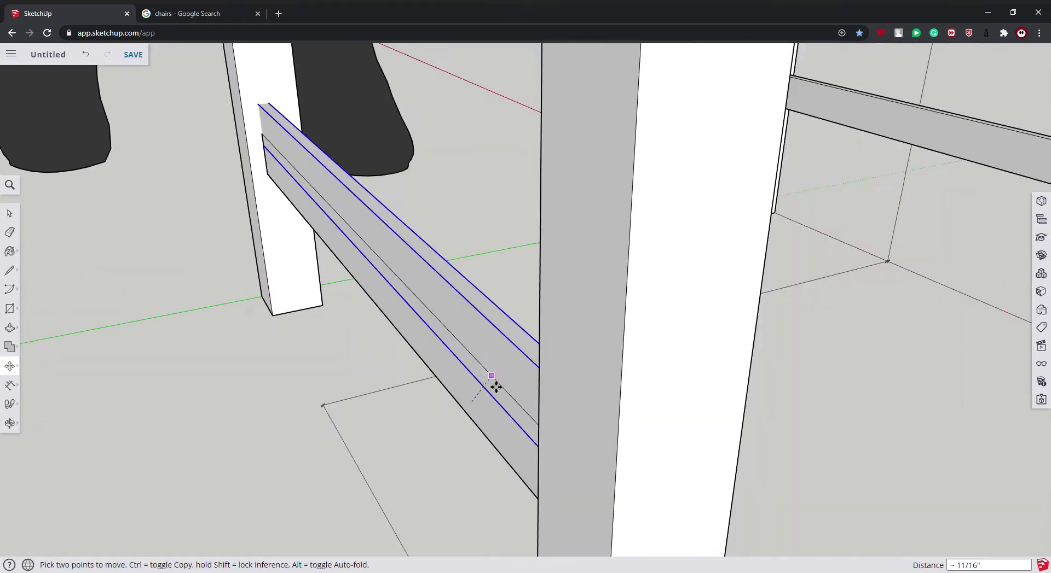
scroll(479, 338, down, 5)
mouse_move(633, 368)
middle_down()
mouse_move(497, 249)
mouse_move(435, 113)
middle_up()
click(463, 64)
mouse_move(463, 64)
middle_down()
mouse_move(568, 104)
mouse_move(376, 106)
mouse_move(277, 195)
middle_up()
key(space)
click(164, 296)
mouse_move(163, 295)
middle_down()
mouse_move(31, 385)
mouse_move(558, 235)
middle_up()
click(689, 422)
click(349, 416)
Step: Reposition the under-seat crossbar to its new spot
key(m)
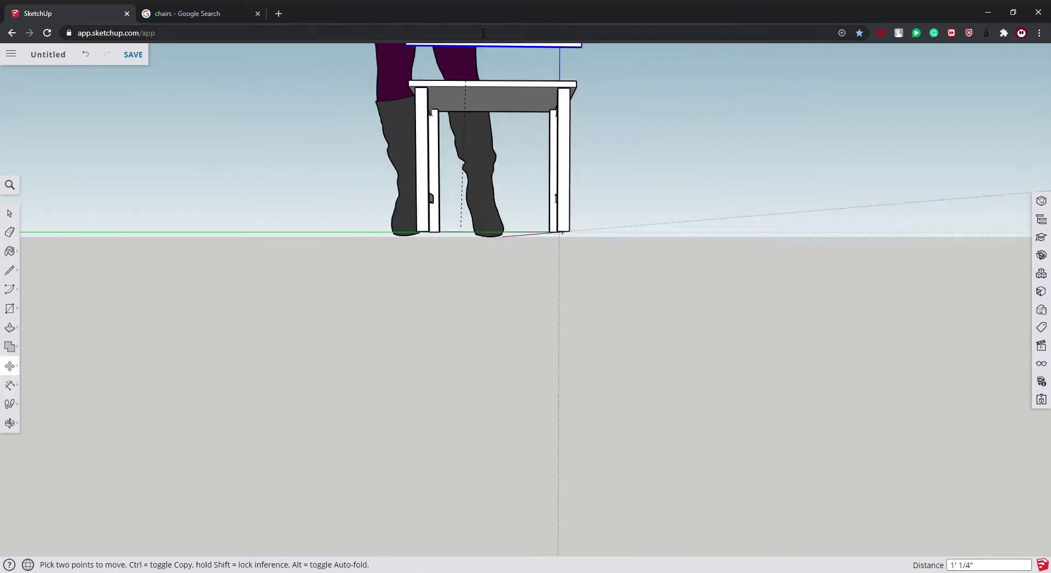
click(559, 236)
click(489, 279)
scroll(575, 47, down, 5)
middle_drag(575, 47, 673, 103)
scroll(460, 313, up, 5)
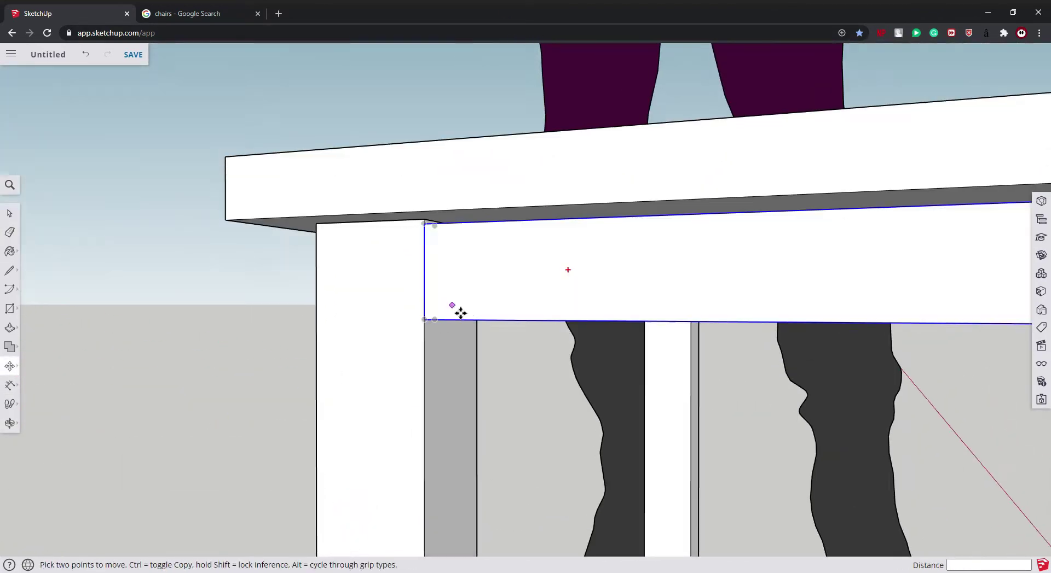
middle_drag(472, 308, 218, 317)
Step: Paste another bar under the seat edge and move it 3 5/8" along the red axis
key(ctrl+v)
middle_drag(174, 382, 383, 277)
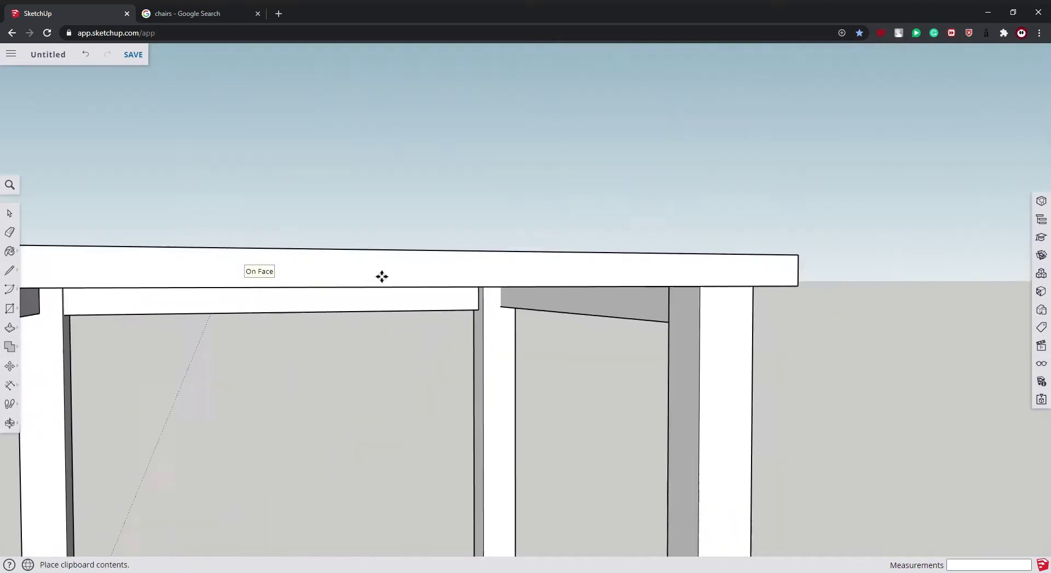
scroll(735, 385, up, 3)
click(736, 385)
key(m)
click(769, 359)
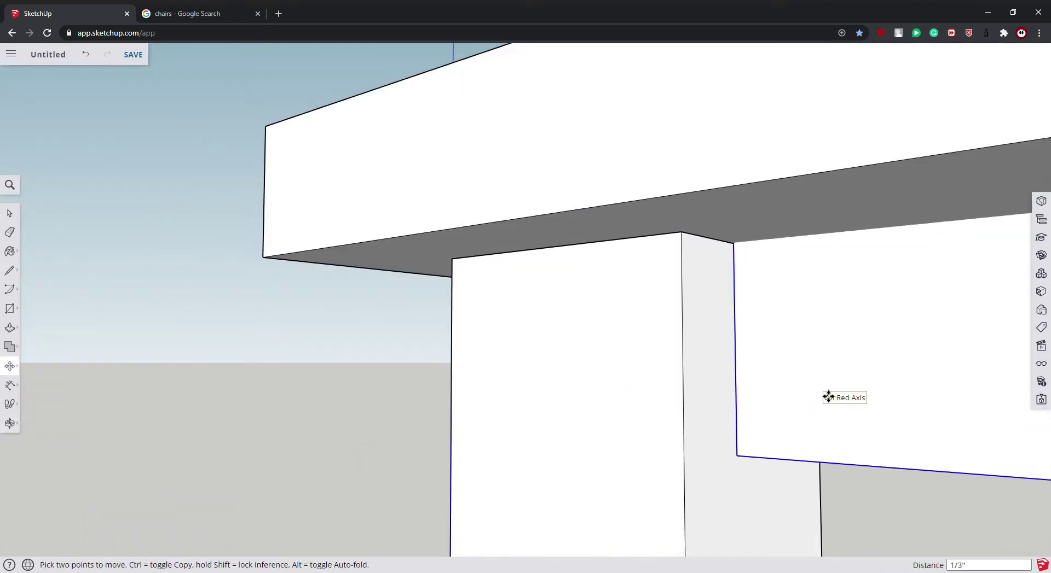
mouse_move(827, 394)
middle_down()
mouse_move(479, 237)
mouse_move(631, 320)
middle_up()
scroll(478, 237, down, 5)
Step: Switch back to Select and look at the chair reference again
key(space)
scroll(631, 320, up, 5)
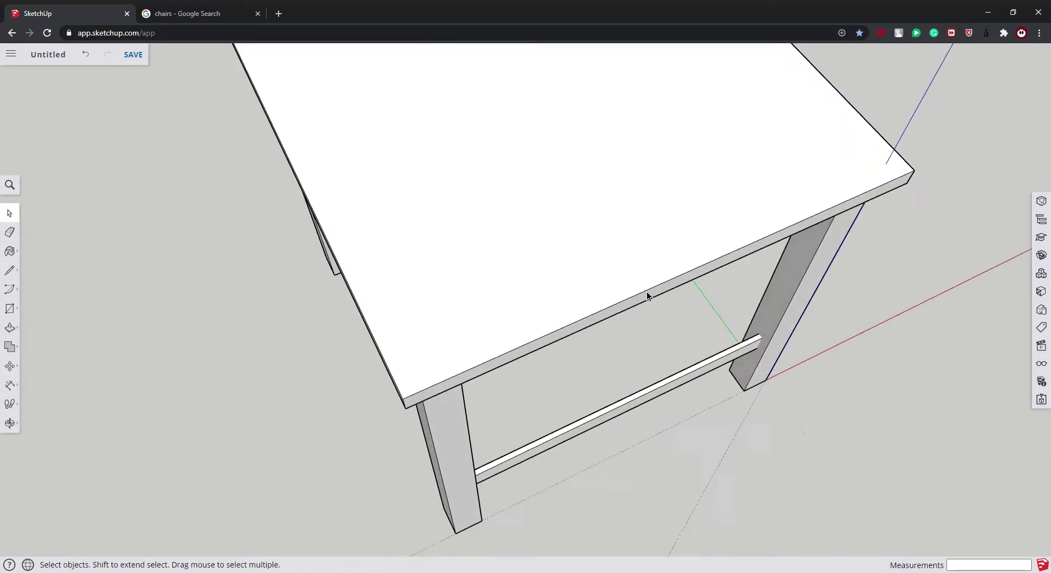
key(ctrl+Tab)
key(ctrl+Tab)
Step: Paste a post at the seat's back corner and move one onto the rear left corner
key(ctrl+v)
click(614, 230)
middle_drag(195, 310, 424, 277)
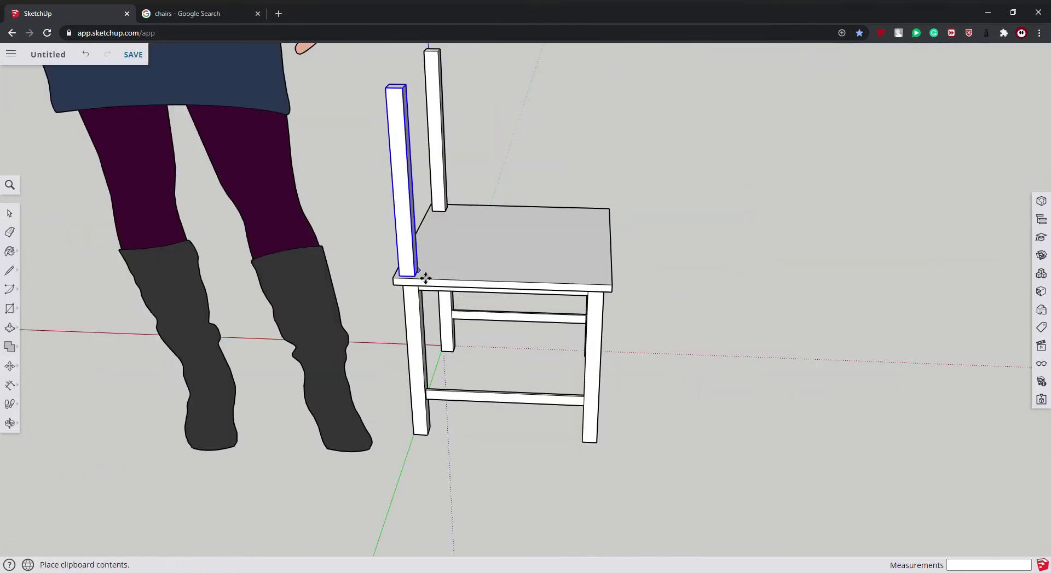
click(535, 310)
key(m)
click(531, 201)
click(284, 236)
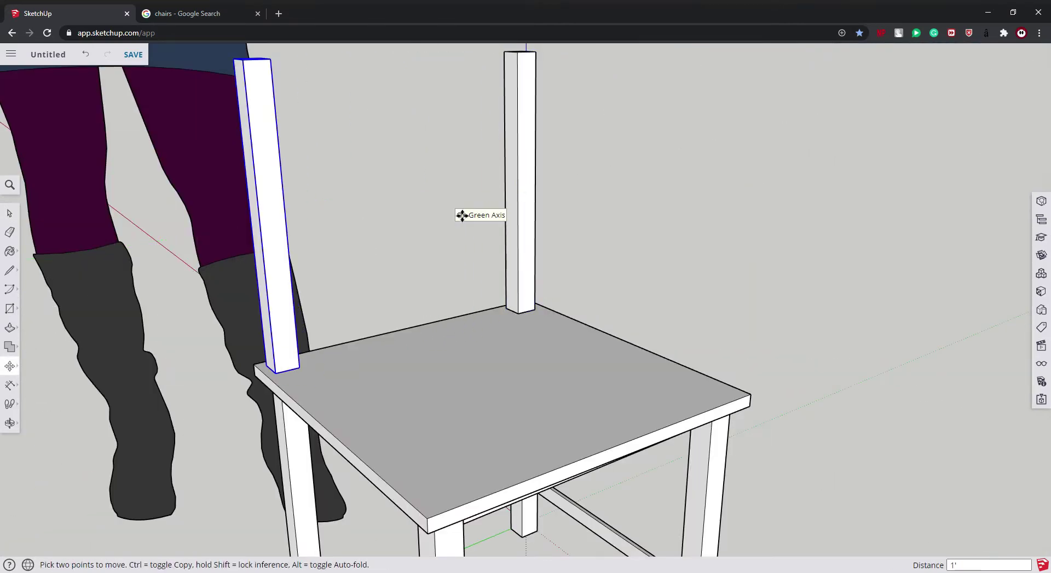
middle_drag(461, 216, 547, 219)
Step: Paste a second copy of the post on the seat's other back corner
key(ctrl+Tab)
click(38, 8)
scroll(383, 273, down, 5)
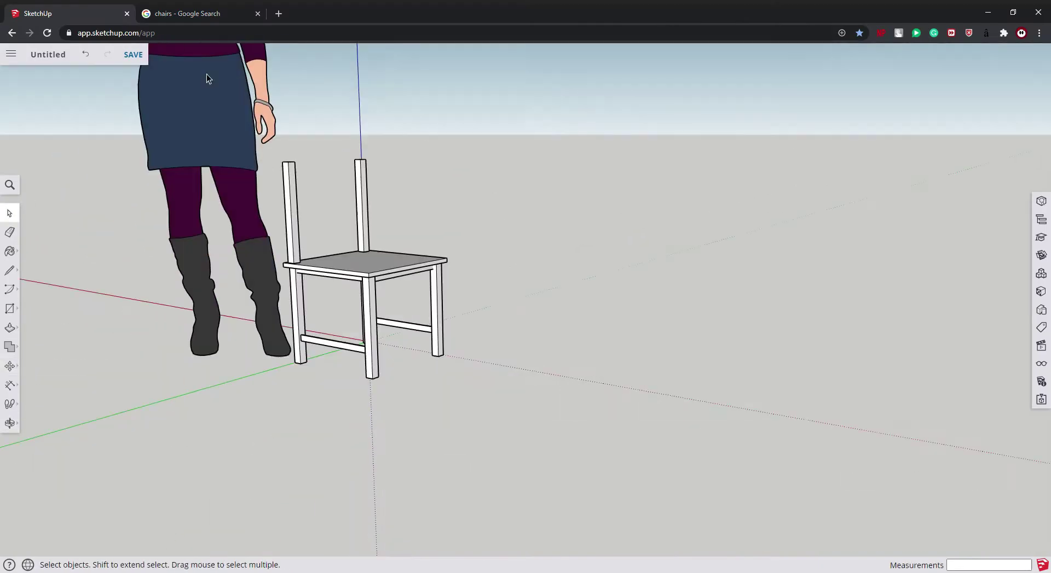
key(ctrl+v)
click(374, 303)
middle_drag(6, 258, 173, 246)
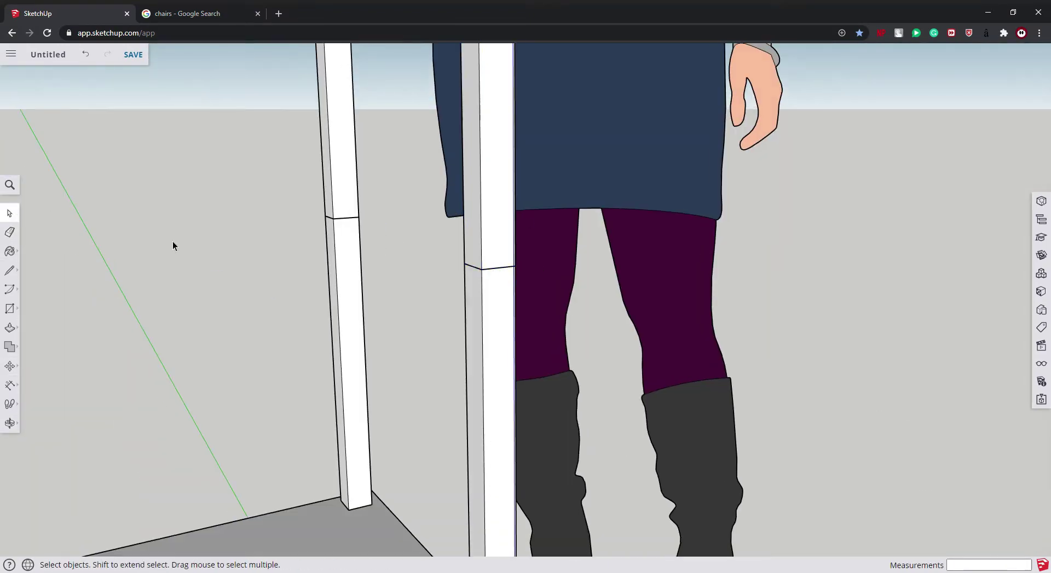
scroll(694, 260, down, 5)
Step: Select both back posts and bring up their context options
key(space)
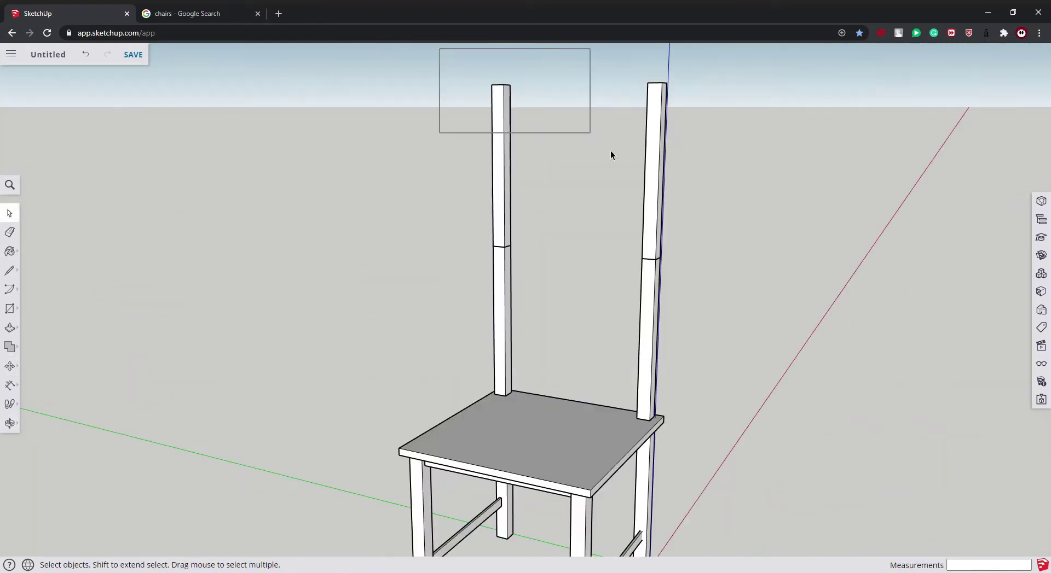
drag(441, 47, 586, 129)
right_click(553, 281)
right_click(645, 383)
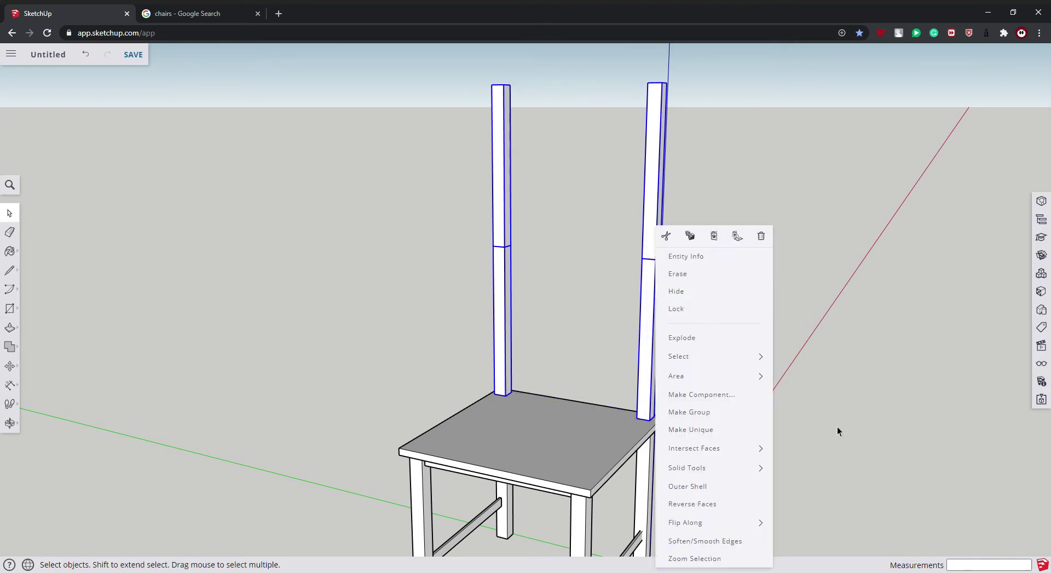
right_click(649, 356)
click(680, 368)
Step: Orbit above the chair to bring the left back post into view for Push/Pull
scroll(480, 269, up, 5)
mouse_move(480, 269)
middle_down()
mouse_move(355, 250)
mouse_move(453, 264)
middle_up()
key(space)
scroll(258, 298, down, 3)
middle_drag(257, 297, 16, 337)
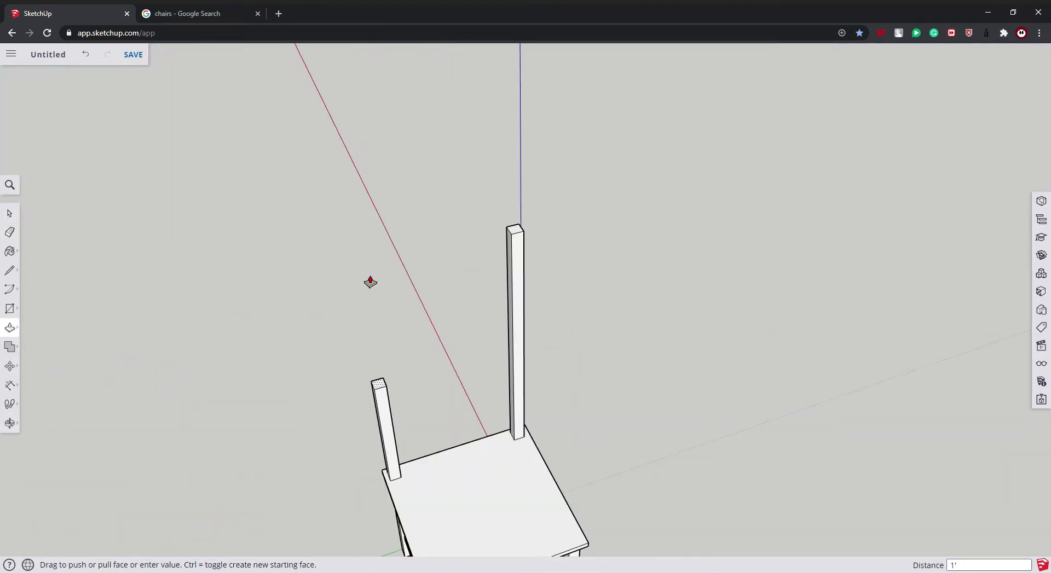
middle_drag(370, 282, 297, 444)
middle_drag(291, 244, 336, 311)
key(p)
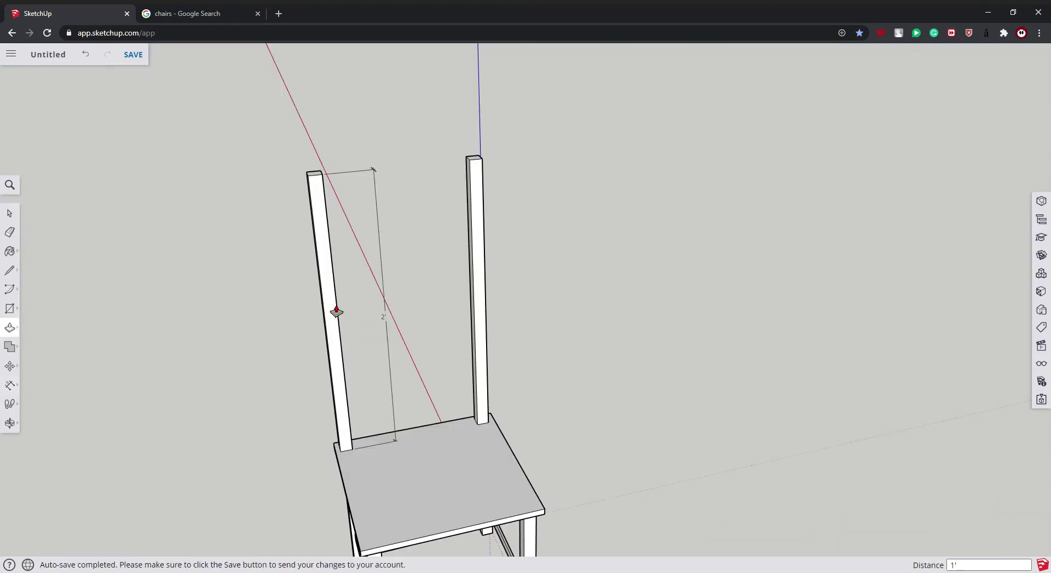
Step: Look up feet to inches, then pull the left back post's top 6 higher
key(ctrl+t)
text(feet to inches)
key(Return)
click(71, 13)
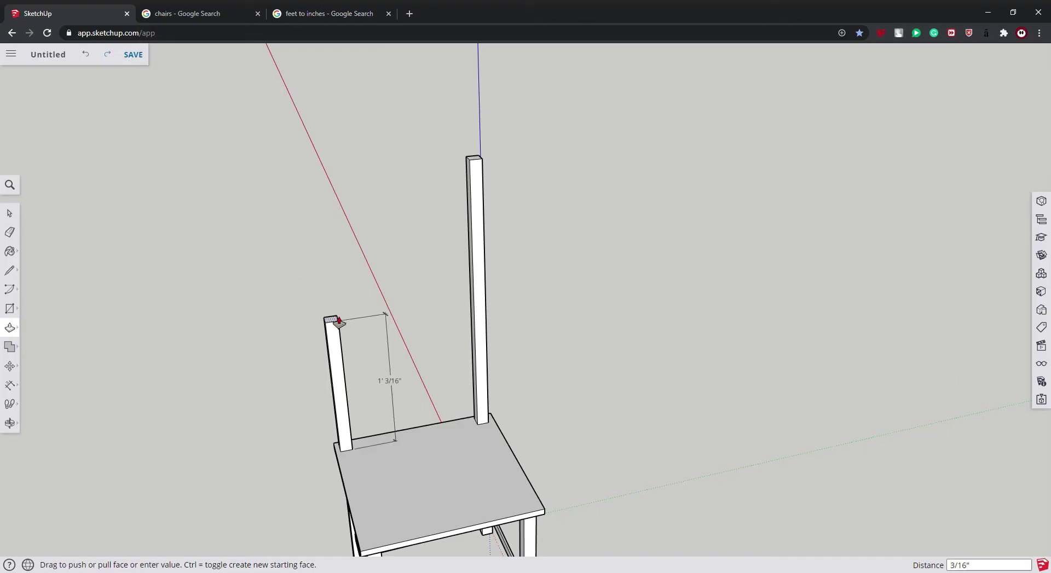
key(6)
key(Return)
mouse_move(334, 313)
middle_down()
mouse_move(485, 177)
mouse_move(406, 286)
mouse_move(364, 196)
middle_up()
Step: Start a rectangle on a back post top and orbit in between the posts
key(space)
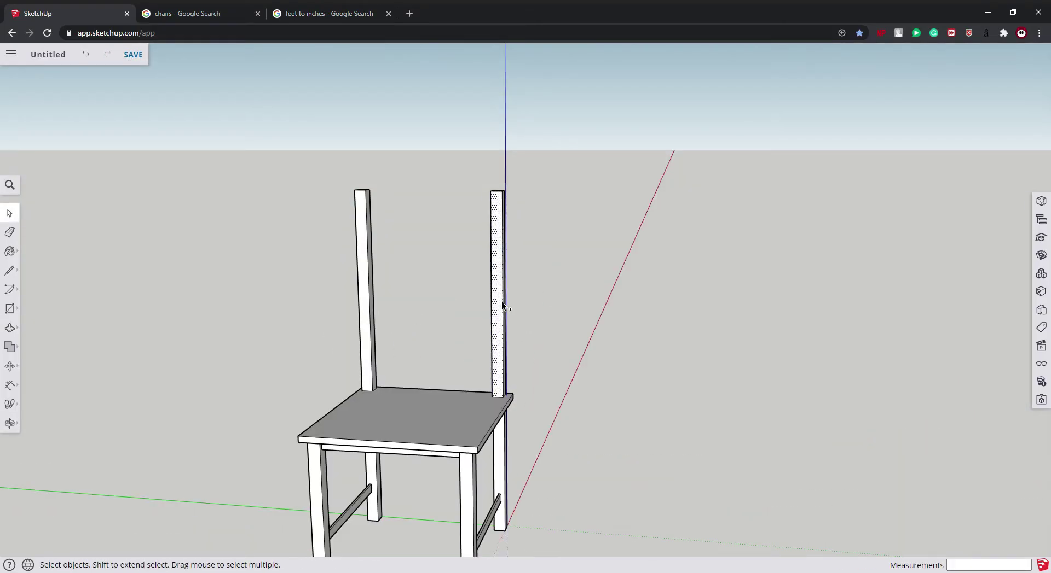
mouse_move(503, 306)
middle_down()
mouse_move(476, 270)
mouse_move(429, 63)
mouse_move(514, 234)
middle_up()
key(m)
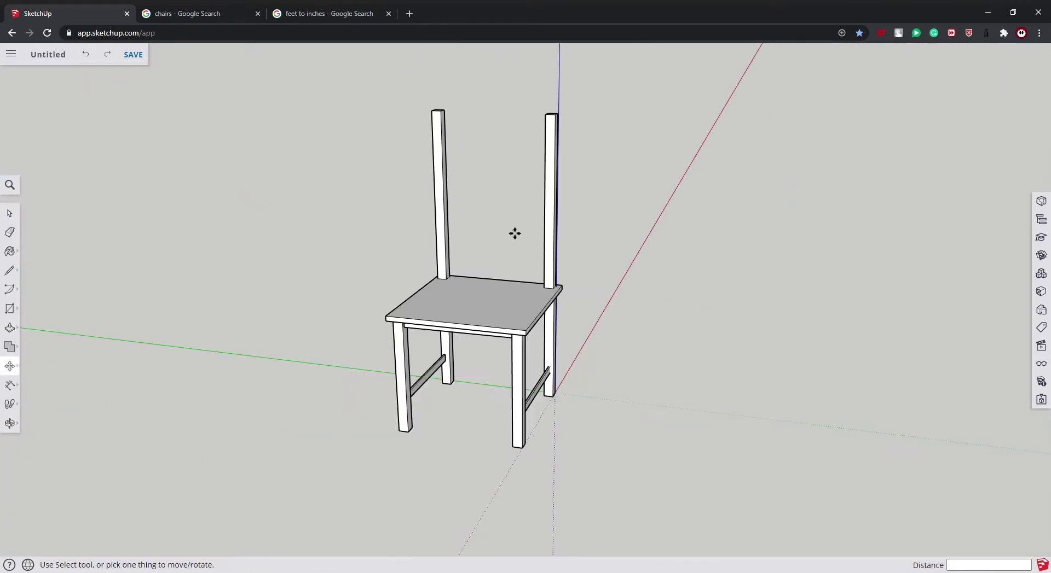
scroll(514, 234, up, 5)
key(r)
click(415, 296)
middle_drag(461, 324, 511, 342)
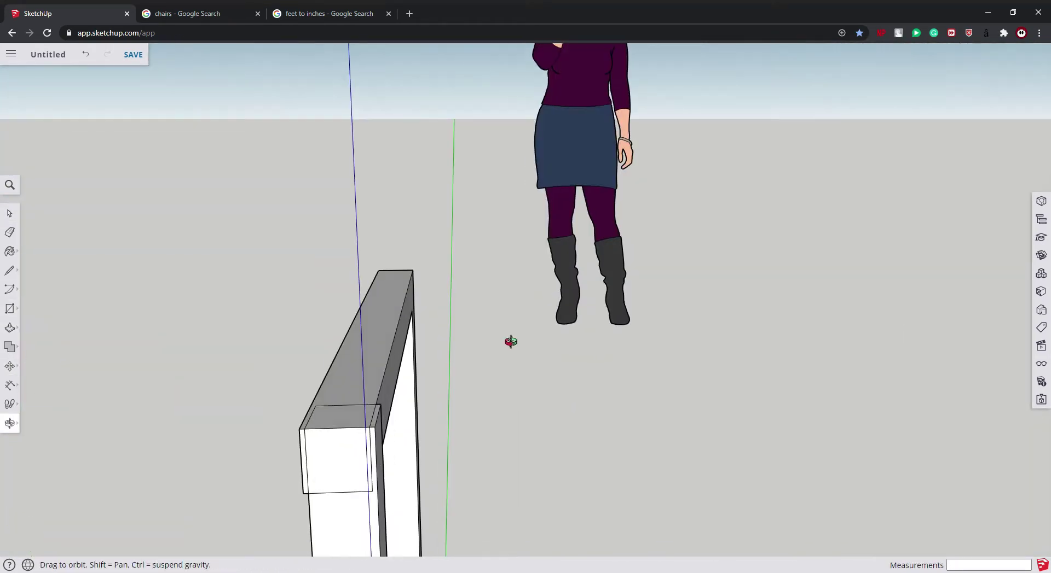
middle_drag(352, 541, 458, 229)
scroll(458, 230, up, 3)
Step: Select the right back post, lift it vertically and set it down on the floor
scroll(403, 246, down, 3)
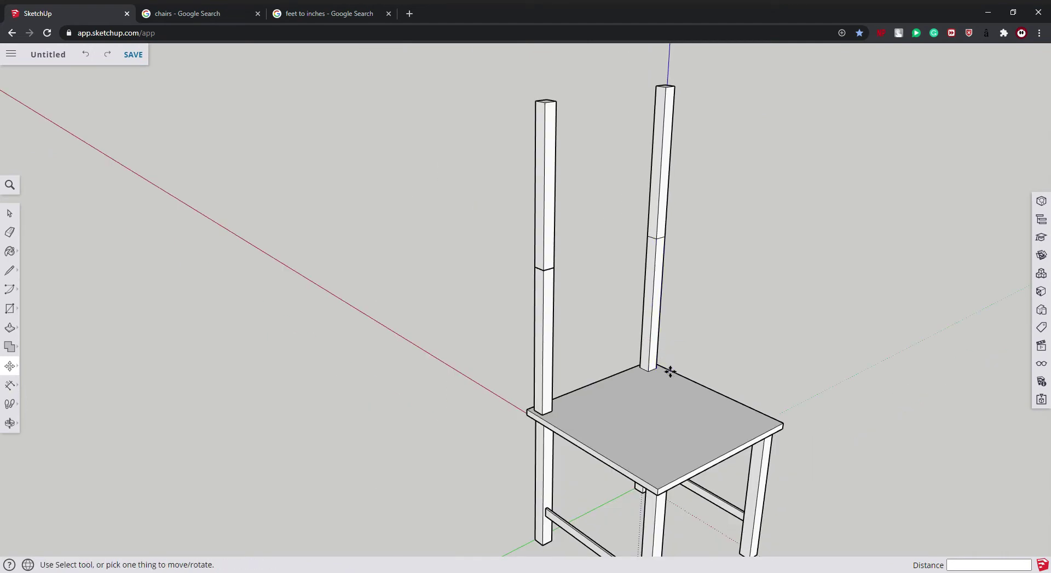
scroll(669, 374, up, 5)
mouse_move(668, 375)
middle_down()
mouse_move(560, 372)
mouse_move(436, 469)
mouse_move(744, 445)
middle_up()
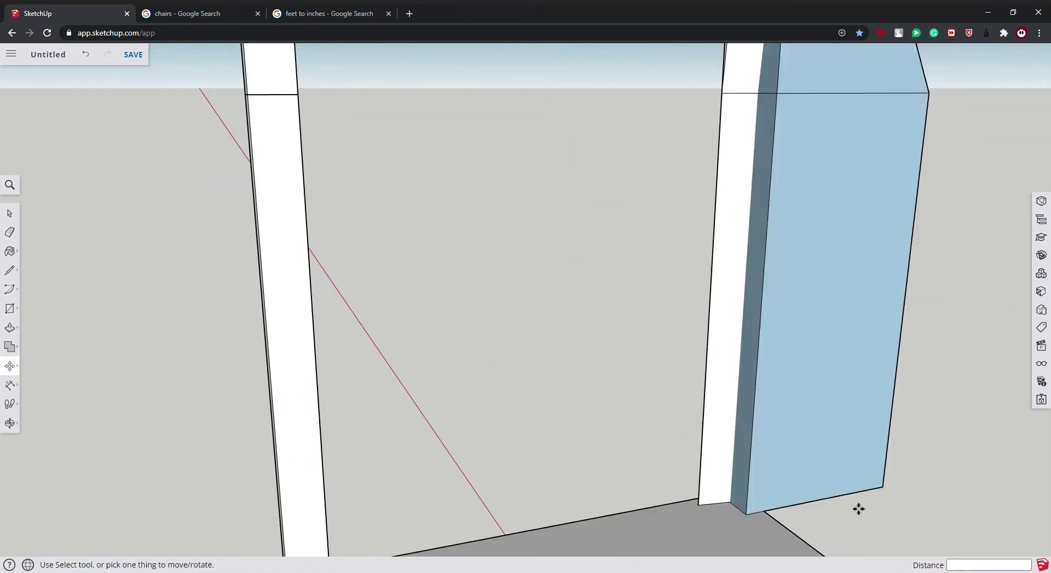
scroll(540, 472, down, 2)
scroll(540, 471, down, 3)
scroll(678, 399, down, 2)
key(space)
click(678, 399)
scroll(678, 399, up, 2)
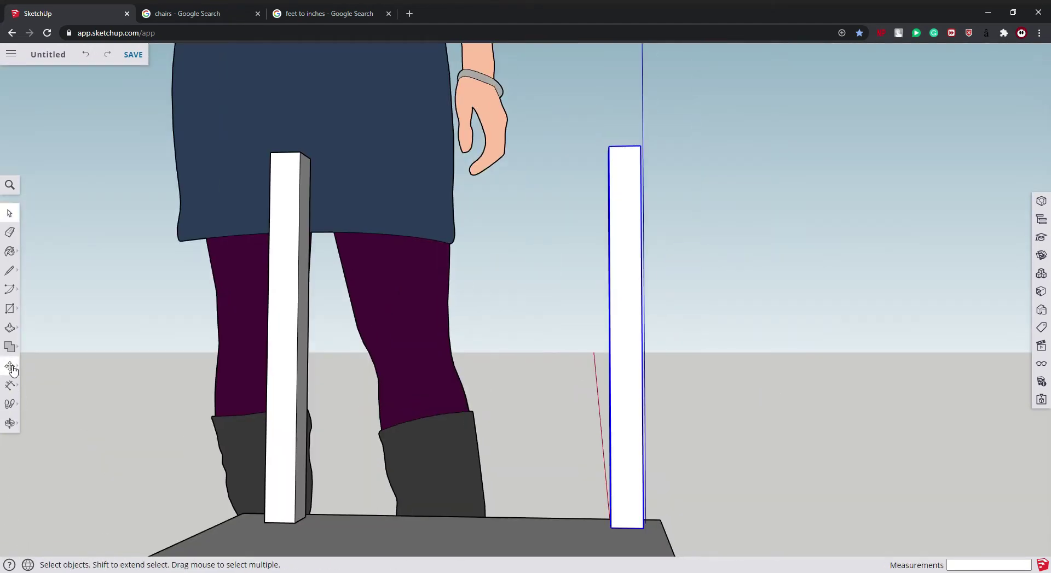
mouse_move(658, 374)
middle_down()
mouse_move(680, 510)
mouse_move(551, 478)
middle_up()
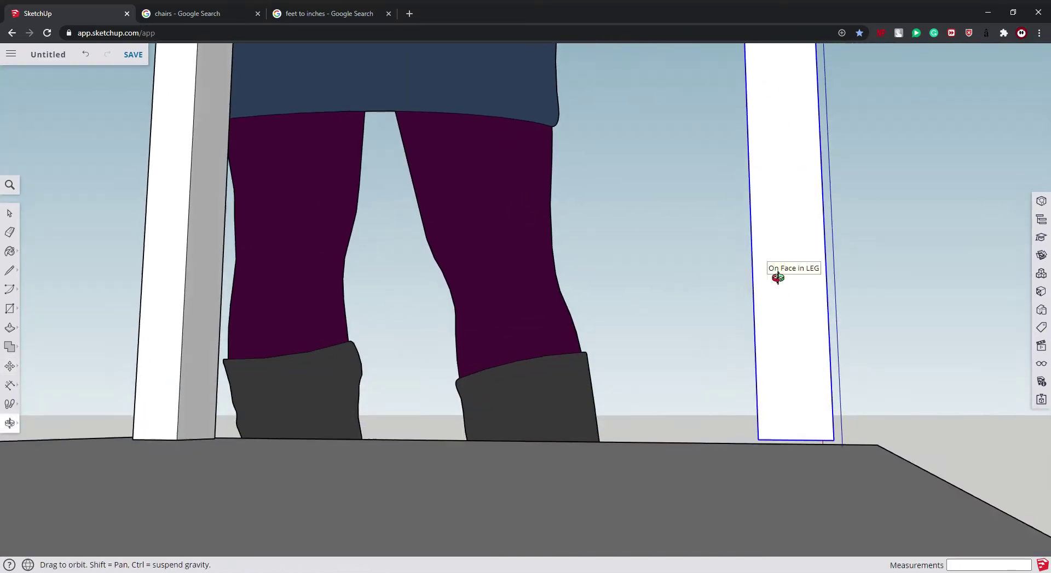
click(788, 271)
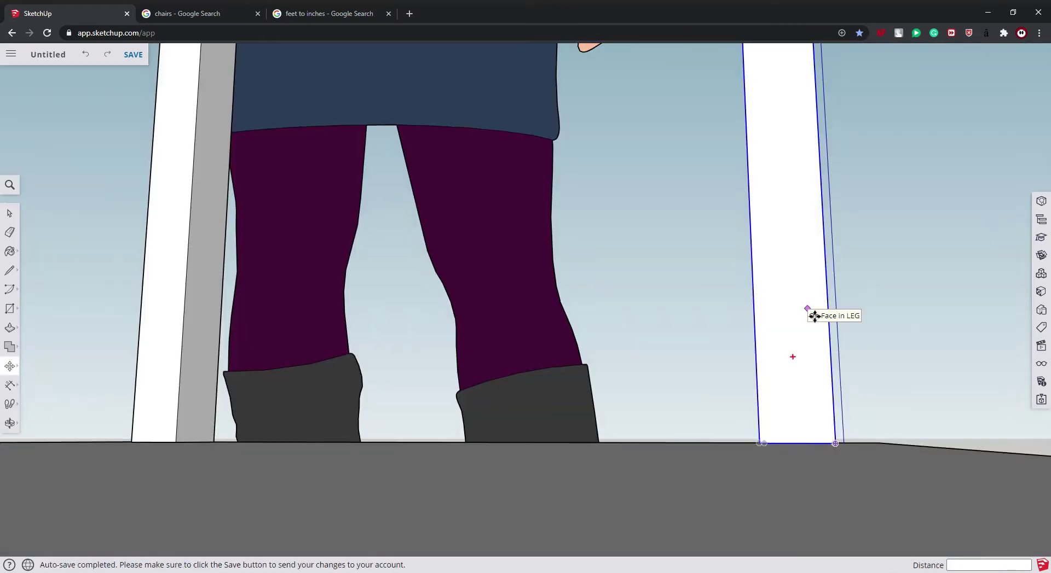
Step: Copy the post and stack a pasted copy on top of the right post
key(space)
scroll(594, 265, down, 3)
scroll(394, 339, up, 2)
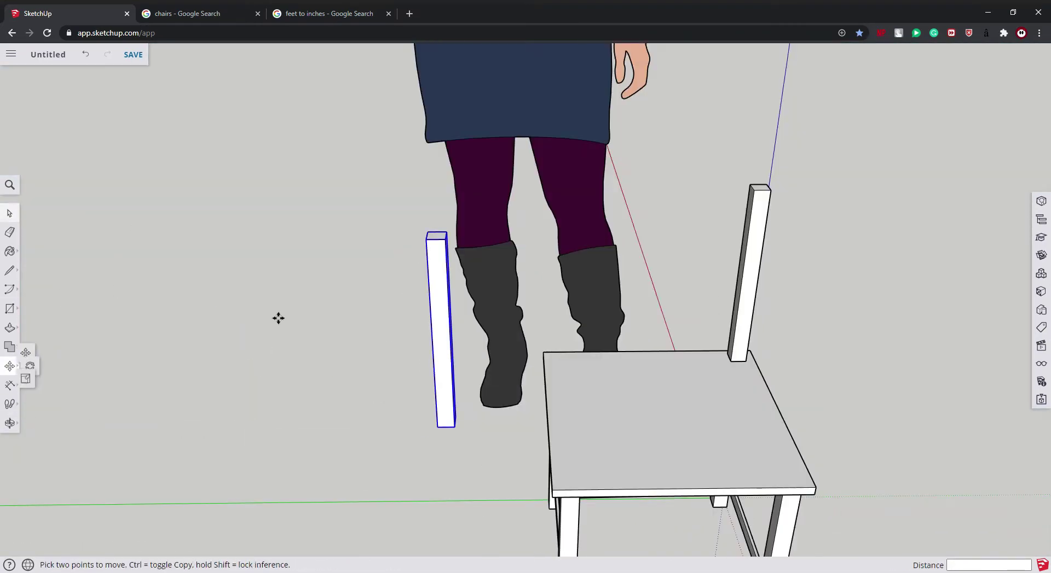
key(m)
key(ctrl+v)
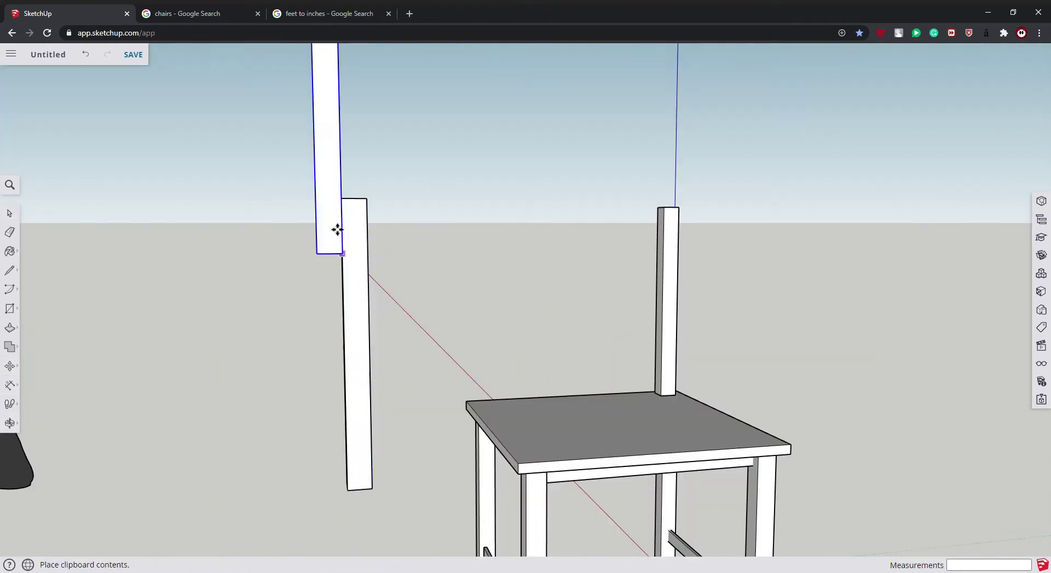
click(383, 336)
middle_drag(386, 383, 229, 485)
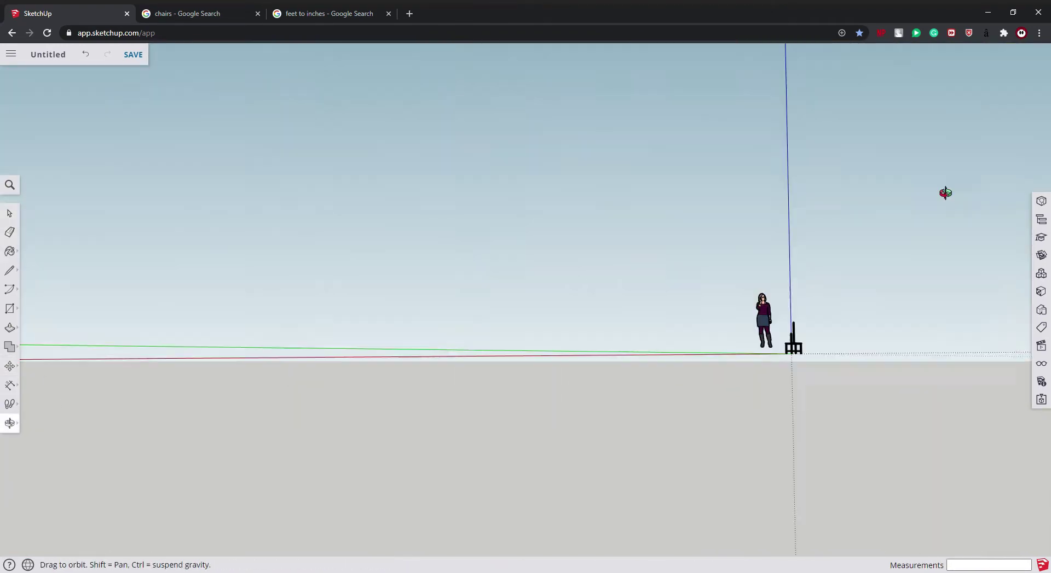
Step: Make the post a component named LEG and paste a copy onto the seat
text(g)
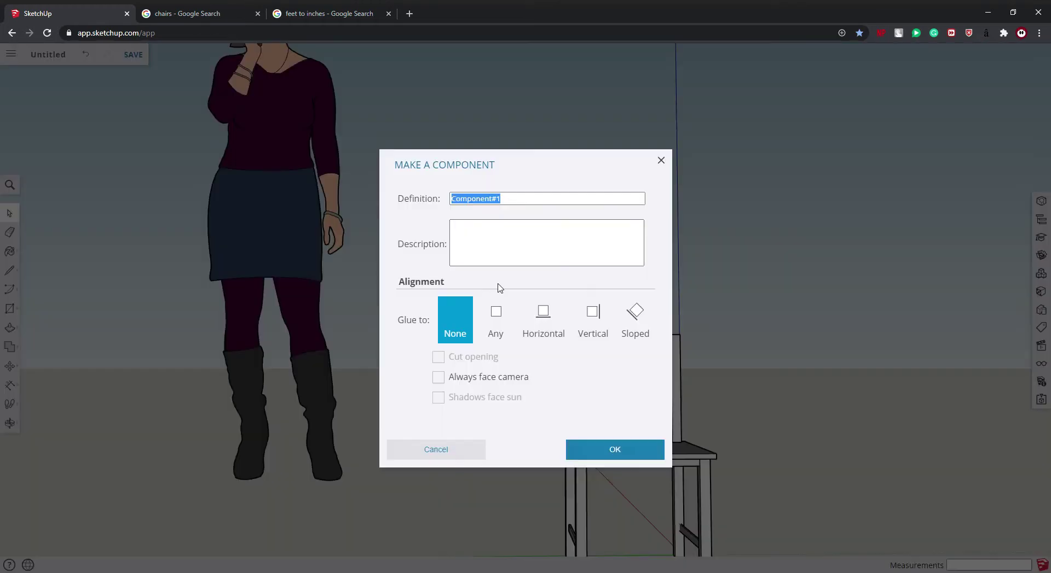
text(LEG)
key(Return)
scroll(600, 303, up, 5)
key(m)
mouse_move(600, 302)
middle_down()
mouse_move(504, 253)
mouse_move(448, 318)
mouse_move(744, 228)
middle_up()
key(ctrl+v)
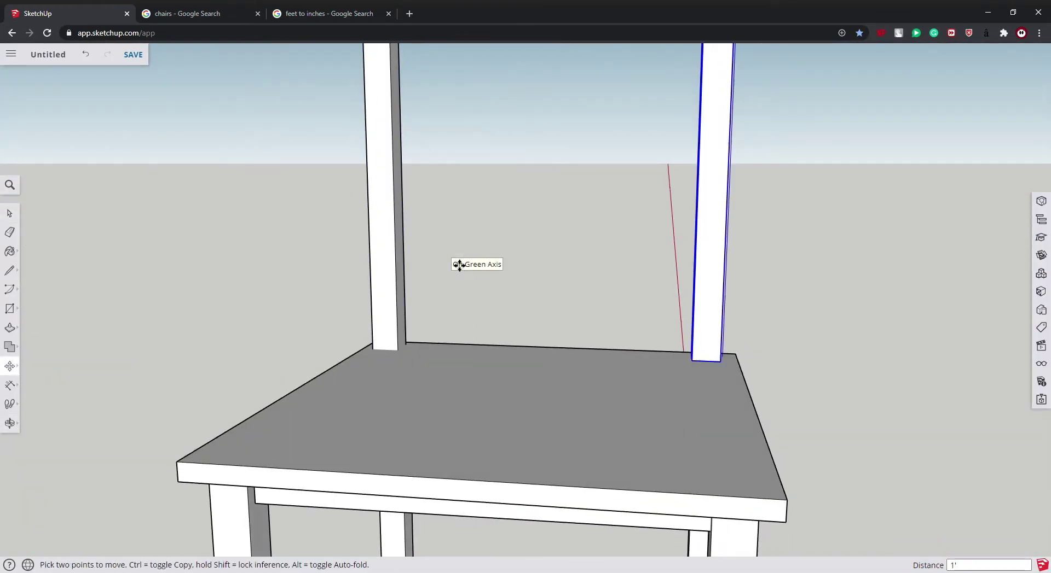
click(459, 265)
Step: Draw a rectangle on a post top and pull it 1' out into a top crossbar
key(space)
key(shift+z)
scroll(547, 206, up, 5)
key(r)
click(397, 190)
click(404, 202)
key(p)
click(399, 176)
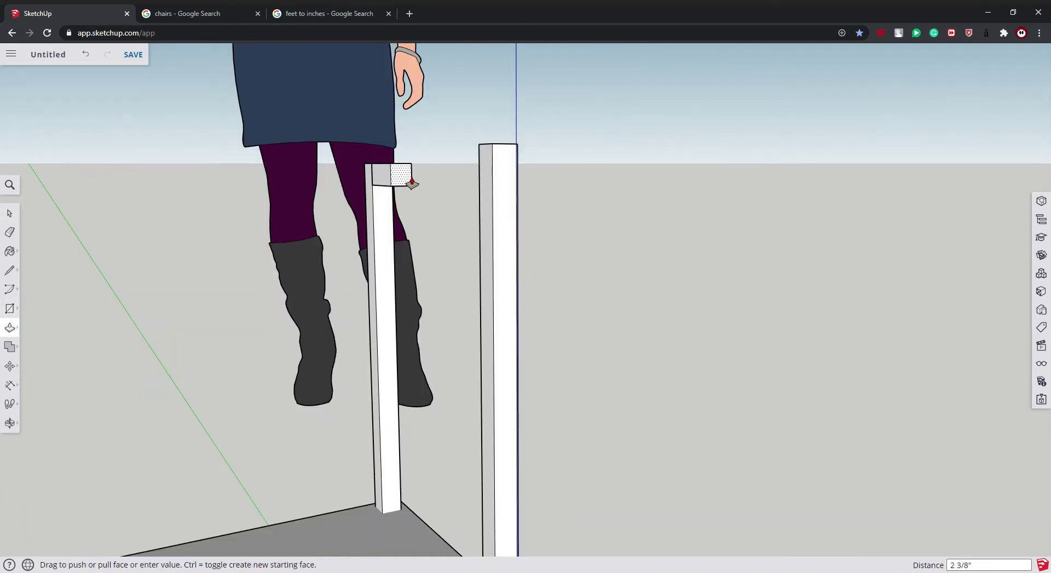
text(1')
key(Return)
middle_drag(832, 176, 685, 157)
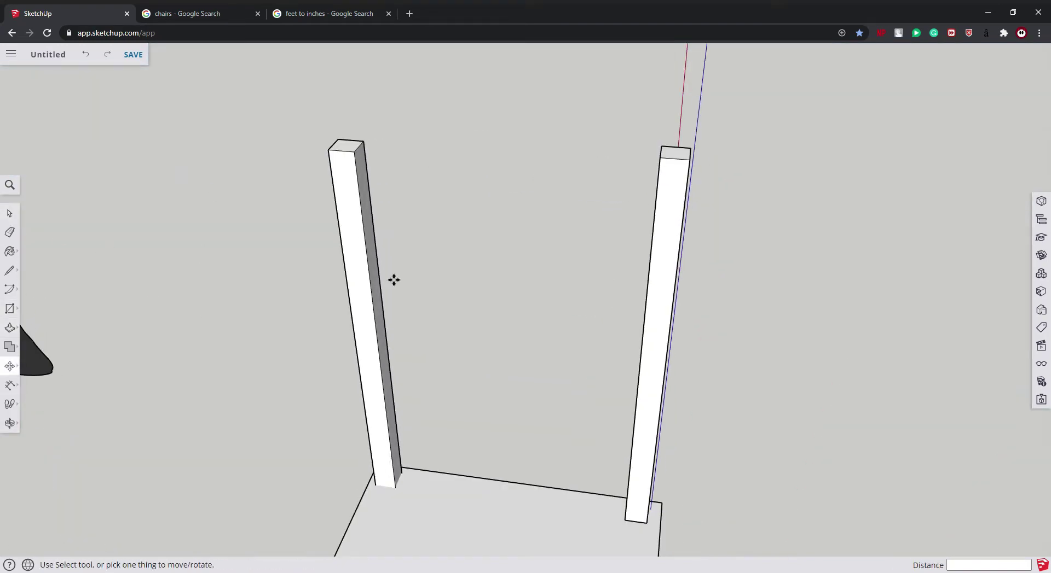
Step: Orbit to a close-up of the crossbar and start moving the back post
key(space)
mouse_move(394, 279)
middle_down()
mouse_move(583, 322)
mouse_move(739, 415)
mouse_move(464, 108)
mouse_move(330, 149)
mouse_move(549, 80)
middle_up()
key(space)
scroll(215, 343, up, 5)
key(m)
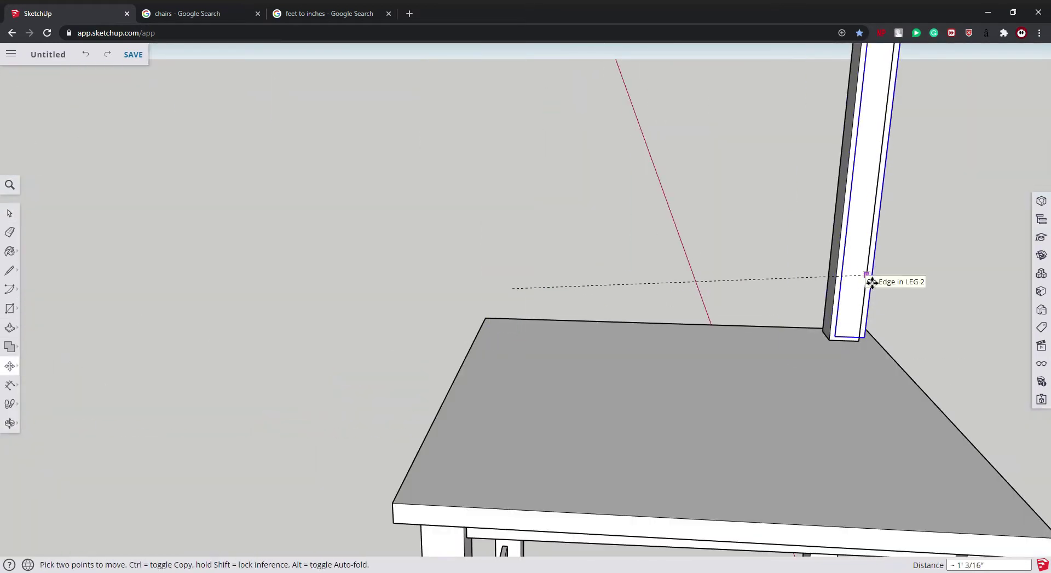
mouse_move(812, 252)
middle_down()
mouse_move(715, 461)
mouse_move(471, 143)
mouse_move(711, 178)
middle_up()
Step: Open the back frame's context options and orbit in close to its edge
key(r)
key(e)
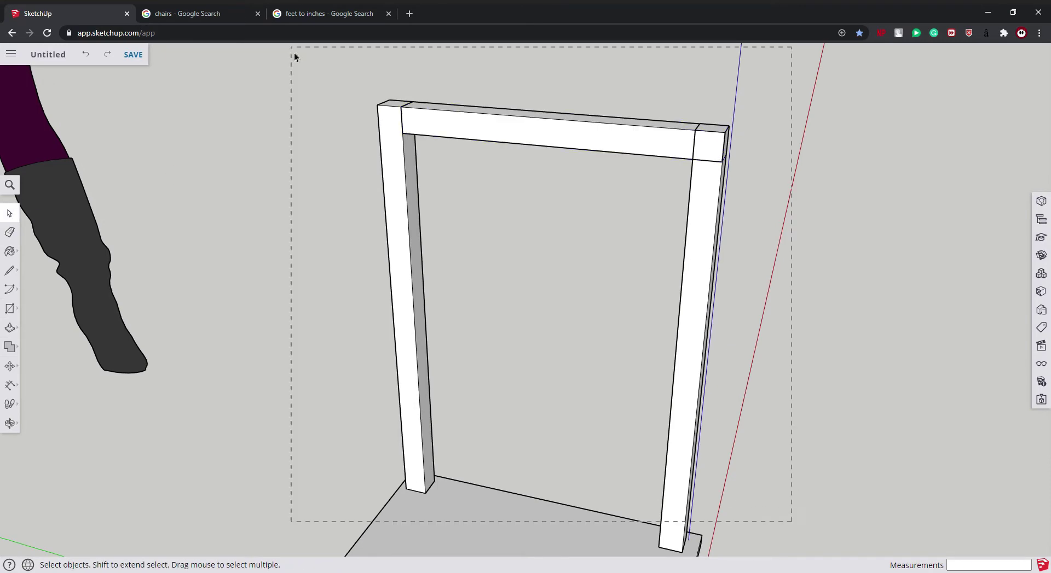
middle_drag(706, 308, 765, 194)
right_click(420, 328)
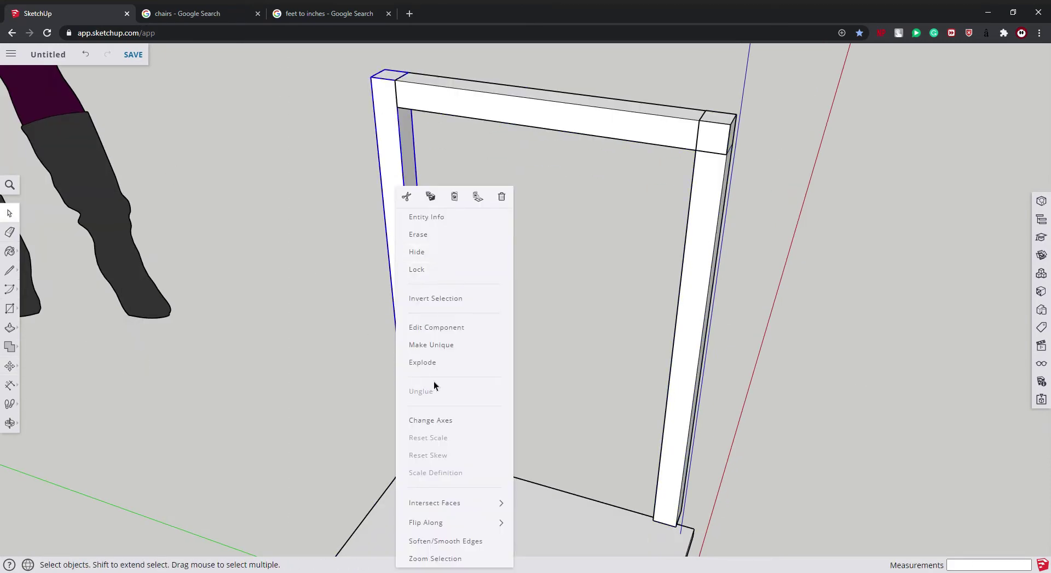
middle_drag(628, 116, 797, 176)
scroll(345, 306, up, 5)
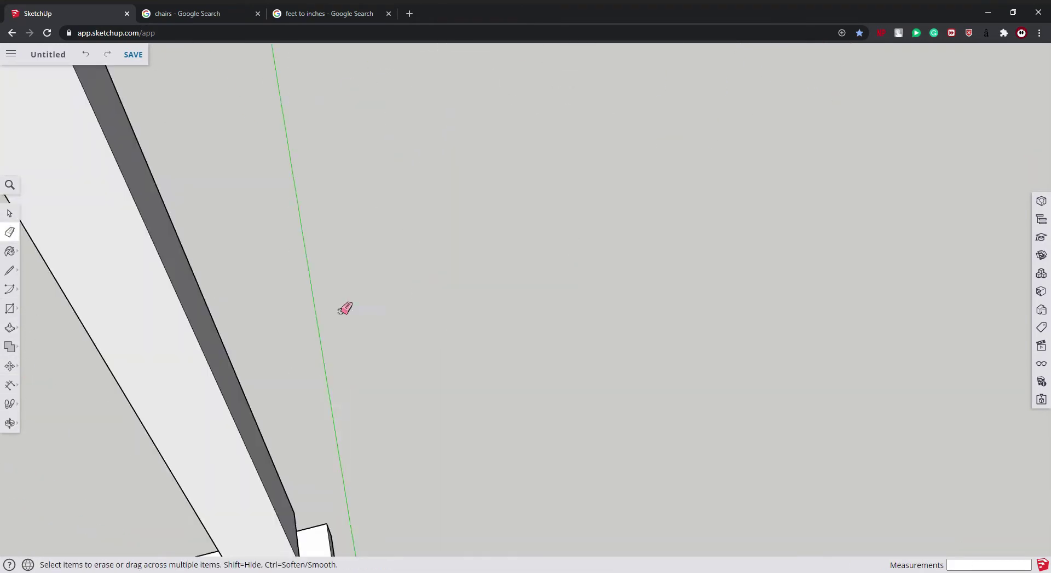
scroll(359, 251, up, 3)
mouse_move(359, 250)
middle_down()
mouse_move(535, 268)
mouse_move(129, 330)
middle_up()
Step: Measure a dimension between two endpoints on the frame edge
key(d)
click(490, 303)
click(490, 358)
key(p)
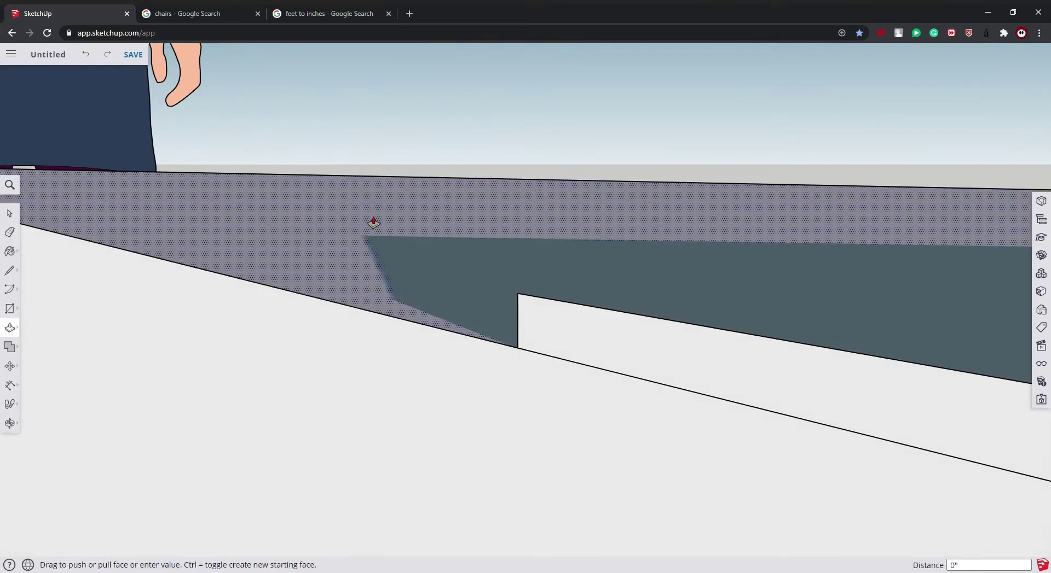
mouse_move(371, 221)
middle_down()
mouse_move(556, 237)
mouse_move(610, 328)
mouse_move(202, 277)
middle_up()
Step: Try the Eraser and Push/Pull tools while orbiting in on the beam corner
key(e)
scroll(202, 277, up, 3)
click(10, 328)
mouse_move(427, 452)
middle_down()
mouse_move(525, 257)
mouse_move(650, 327)
mouse_move(753, 73)
mouse_move(399, 457)
mouse_move(678, 363)
middle_up()
scroll(601, 255, up, 3)
mouse_move(601, 255)
middle_down()
mouse_move(640, 335)
mouse_move(654, 436)
mouse_move(631, 217)
mouse_move(489, 246)
mouse_move(314, 246)
mouse_move(535, 248)
mouse_move(687, 293)
mouse_move(648, 385)
mouse_move(648, 467)
mouse_move(403, 485)
mouse_move(962, 343)
mouse_move(366, 370)
mouse_move(369, 343)
mouse_move(671, 257)
mouse_move(164, 436)
mouse_move(428, 479)
mouse_move(717, 477)
mouse_move(948, 366)
mouse_move(643, 340)
mouse_move(570, 355)
middle_up()
key(m)
Step: Undo five changes back to the frame with its full top beam, then pick the Eraser
key(ctrl+z)
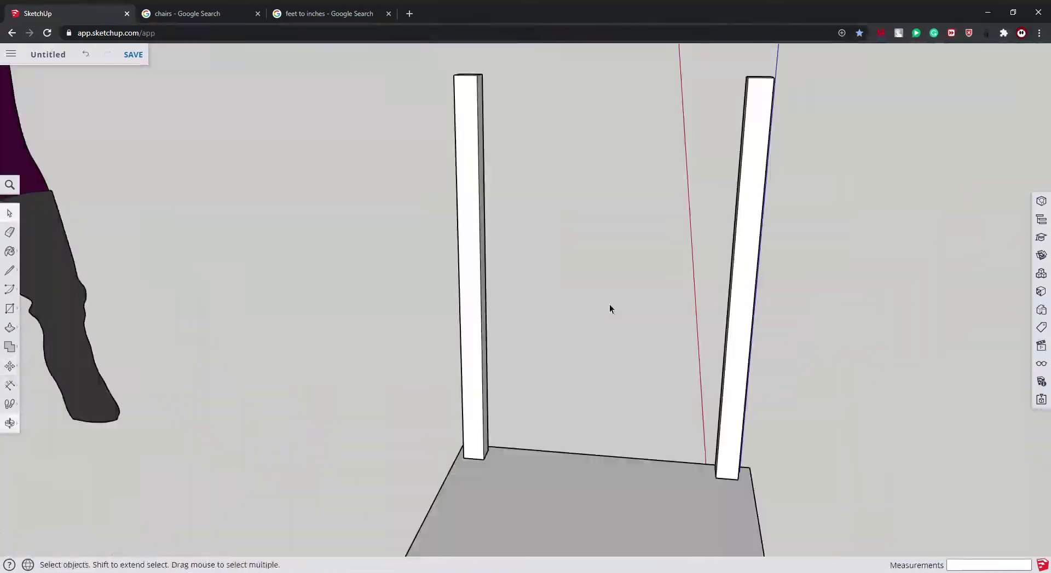
key(ctrl+z)
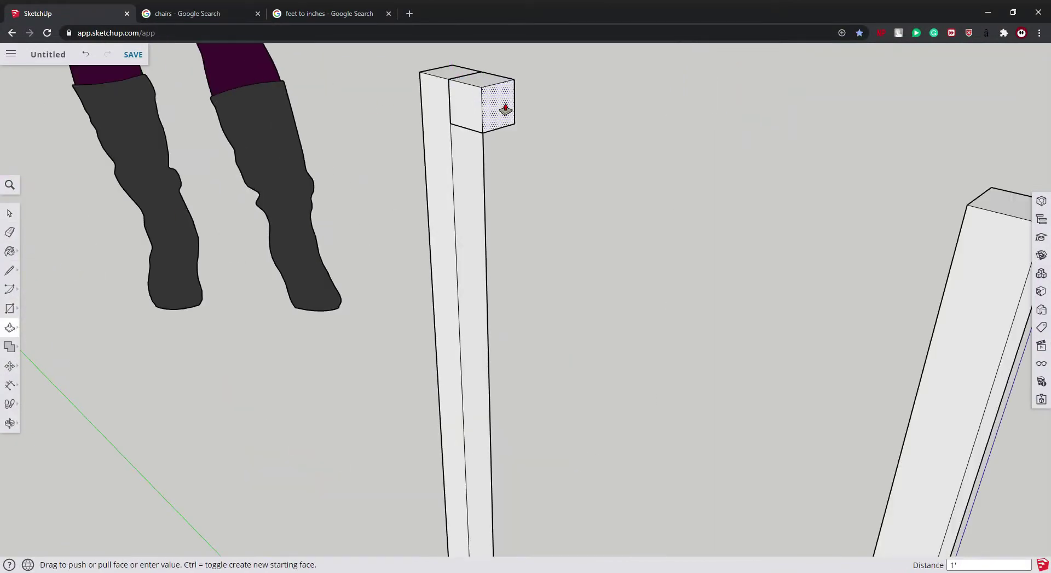
key(ctrl+z)
key(ctrl+z)
key(ctrl+z)
key(ctrl+z)
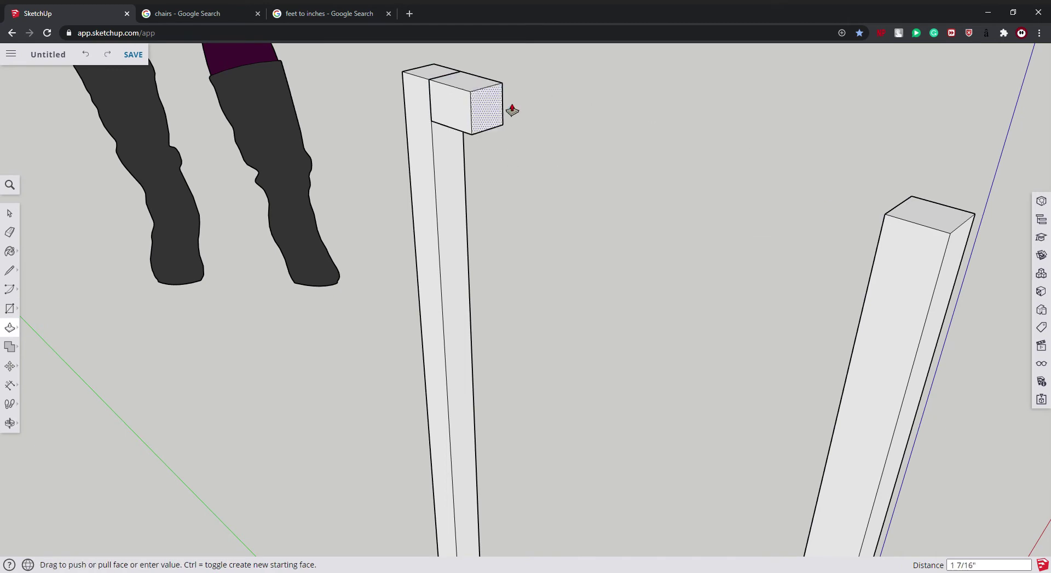
key(ctrl+z)
key(ctrl+z)
key(ctrl+z)
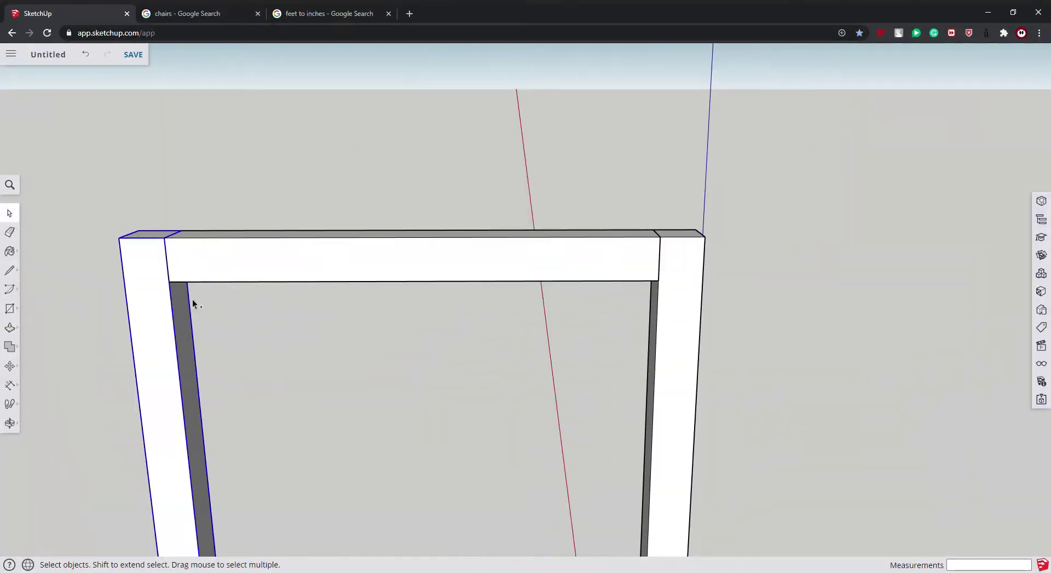
key(ctrl+z)
click(9, 232)
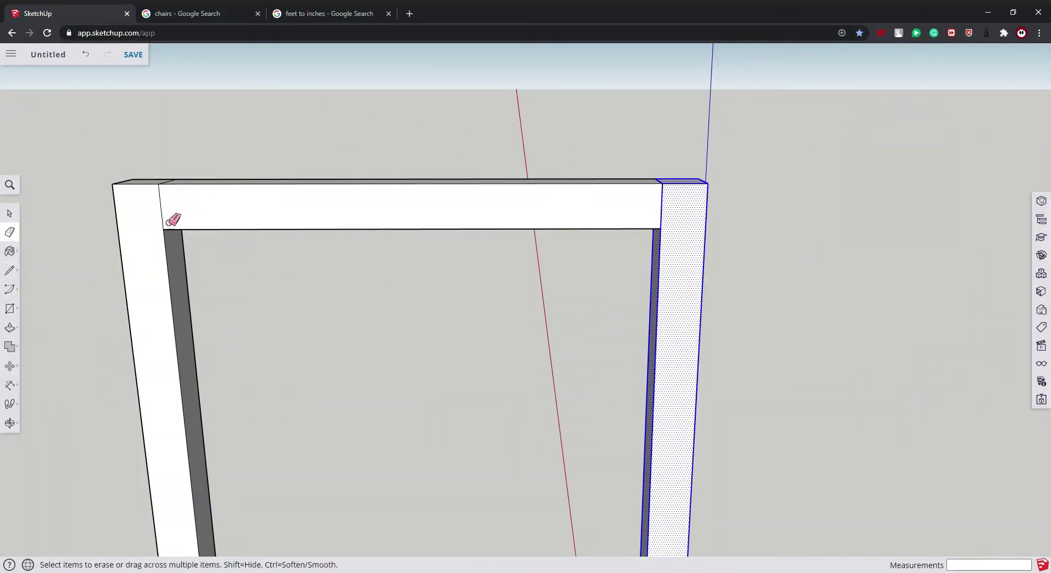
mouse_move(171, 222)
middle_down()
mouse_move(159, 187)
mouse_move(431, 307)
mouse_move(495, 320)
middle_up()
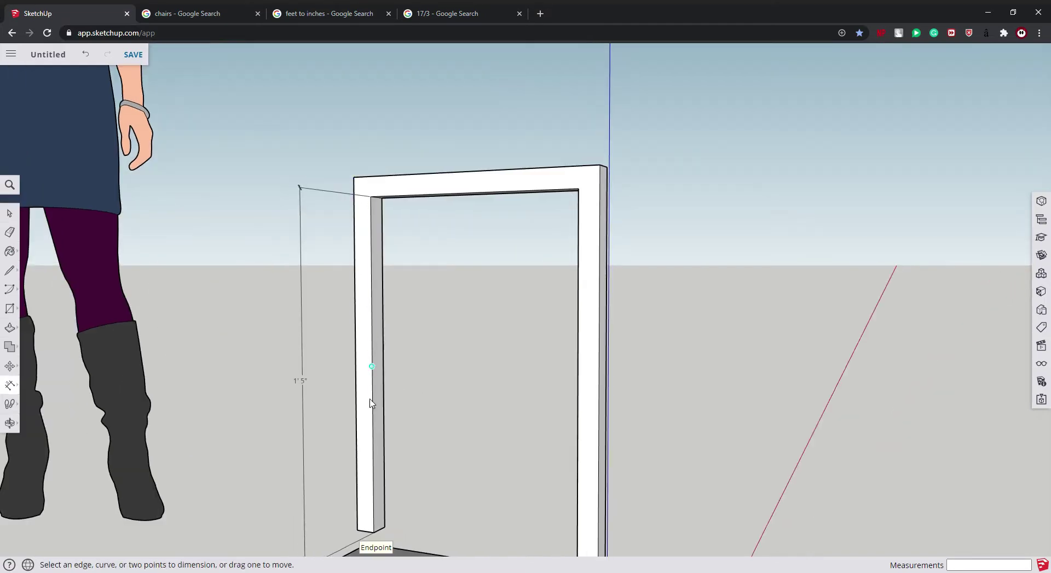
Step: Place the 1' 5" dimension and extrude a small rectangle across to the right post
click(497, 520)
middle_drag(497, 520, 539, 447)
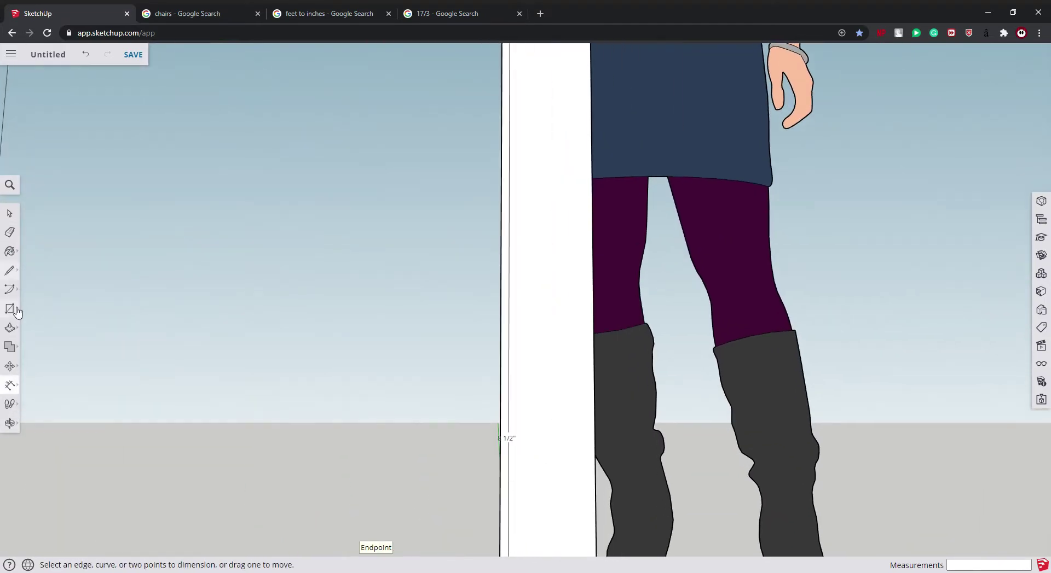
click(499, 427)
click(569, 513)
scroll(570, 513, down, 5)
key(p)
click(657, 405)
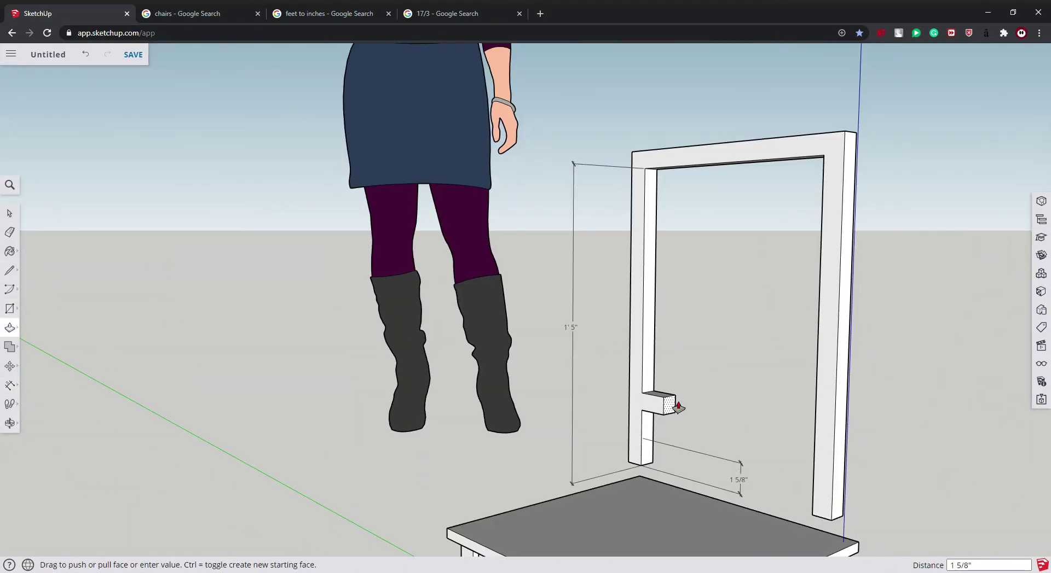
mouse_move(680, 403)
middle_down()
mouse_move(846, 382)
mouse_move(548, 340)
middle_up()
Step: Add an 11" dimension between the two posts above the crossbar
key(space)
scroll(163, 278, up, 5)
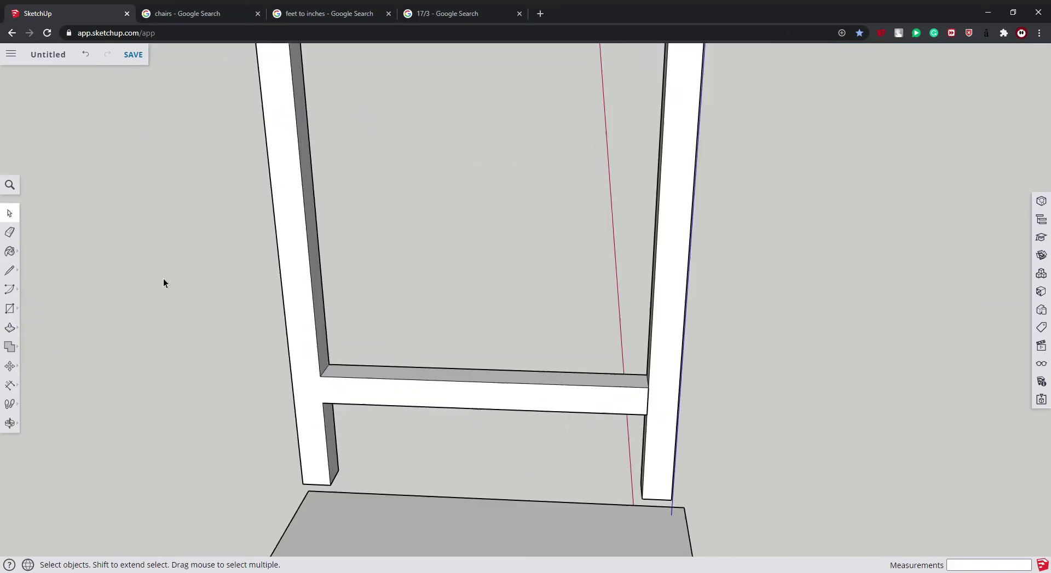
key(e)
click(487, 348)
click(894, 357)
click(447, 13)
key(ctrl+w)
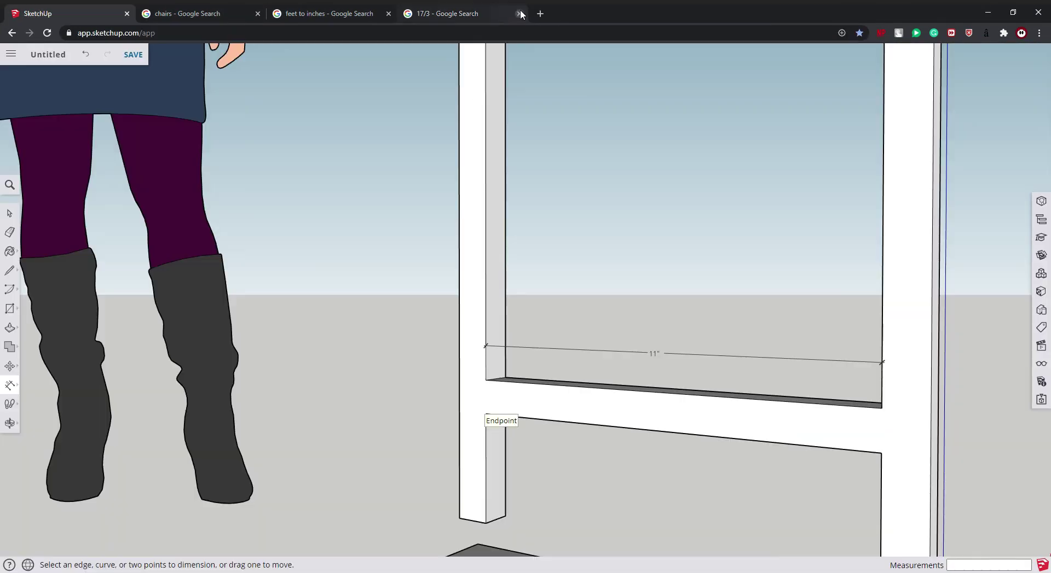
click(19, 310)
text(1,1)
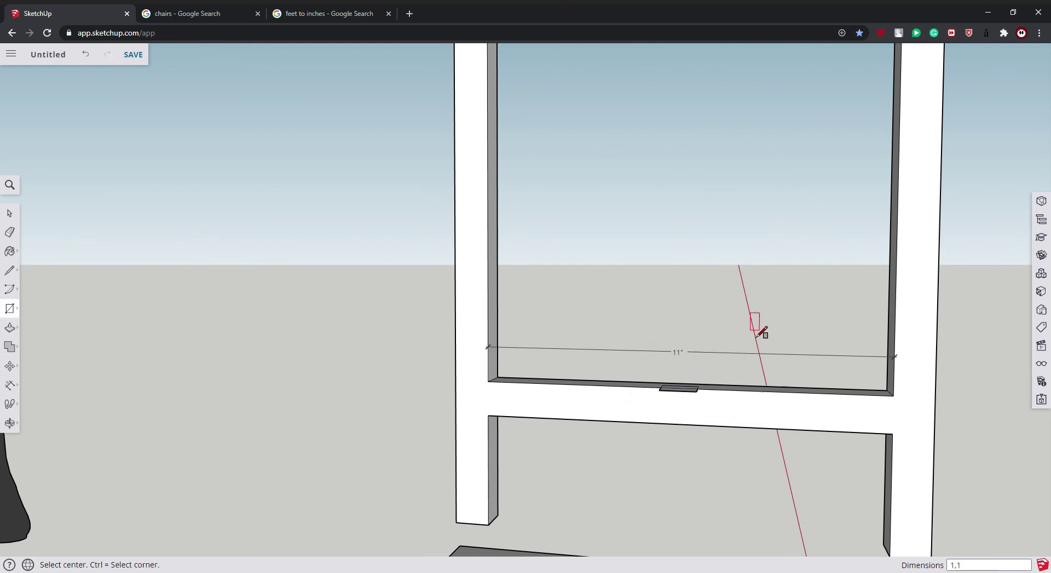
Step: Draw a 1" square on the lower crossbar and pull it up into a vertical slat
middle_drag(762, 332, 858, 382)
click(685, 366)
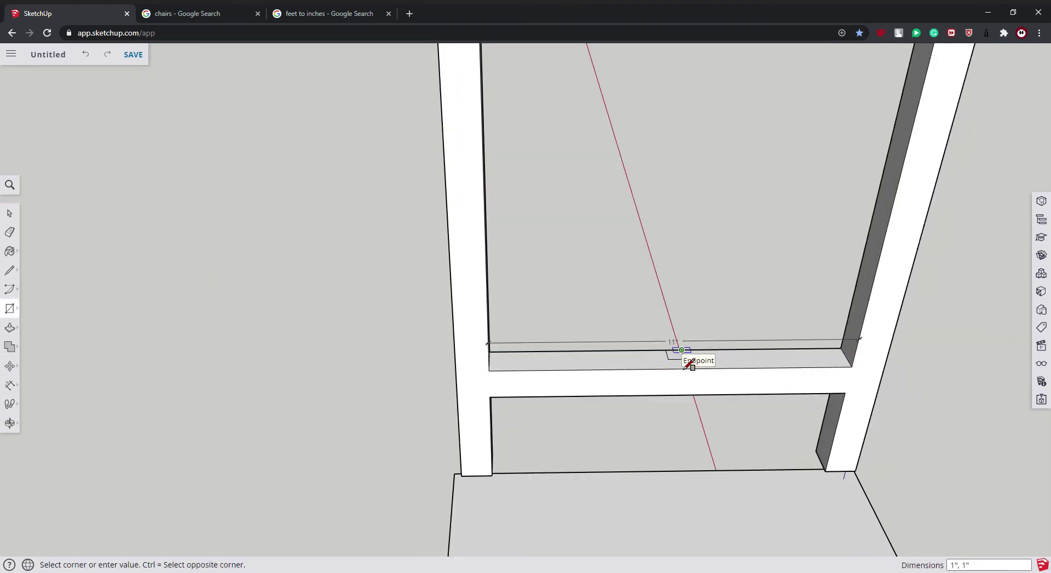
key(p)
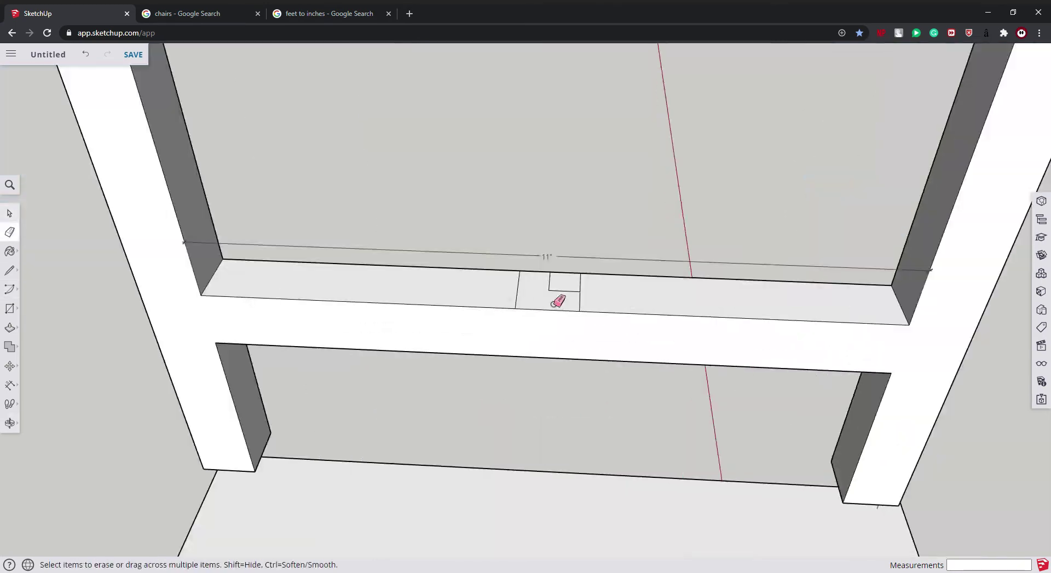
click(557, 282)
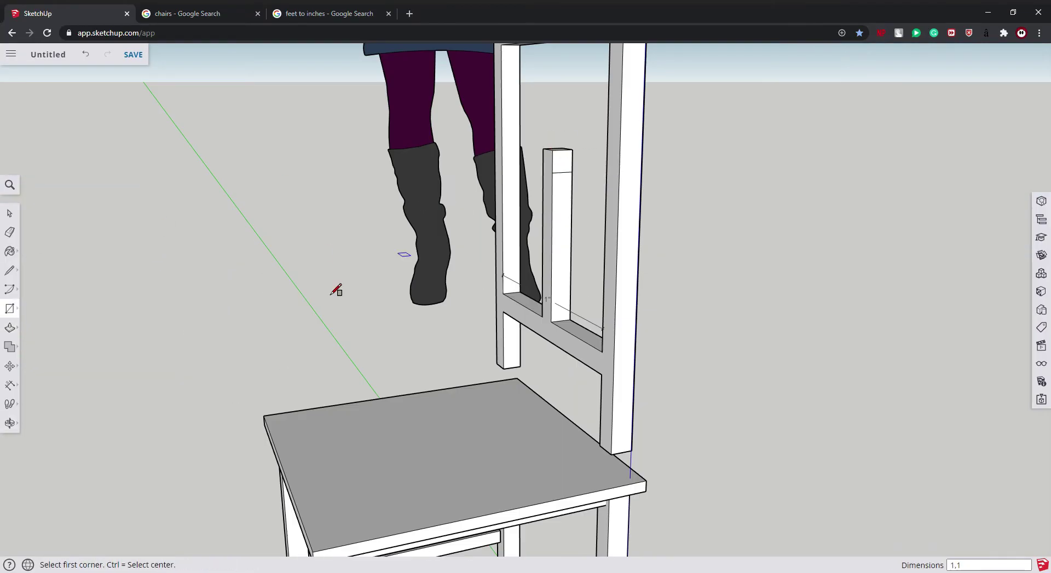
click(10, 346)
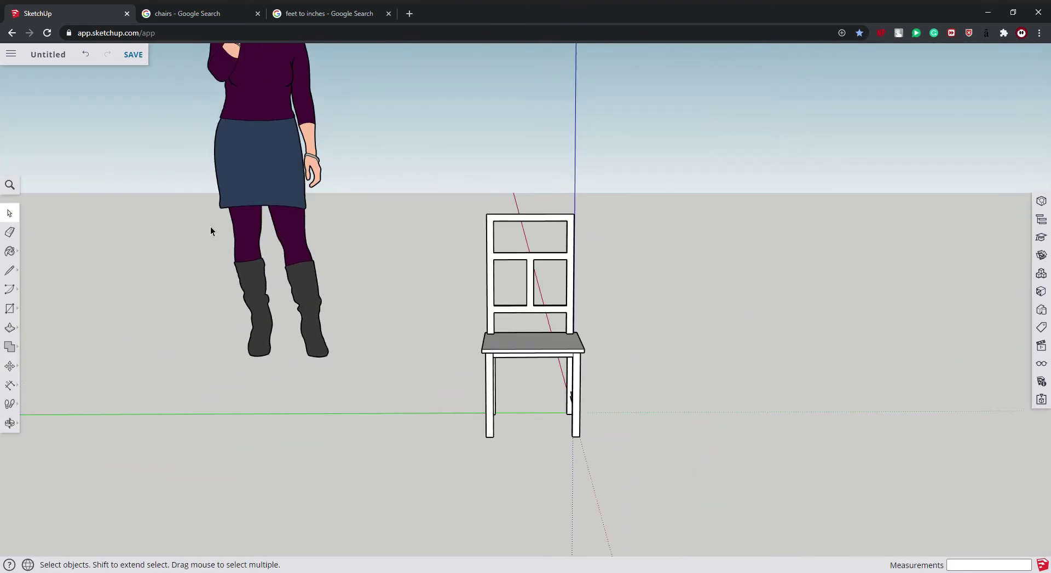
Step: Save the finished chair in the SketchUp projects folder
middle_drag(211, 231, 490, 324)
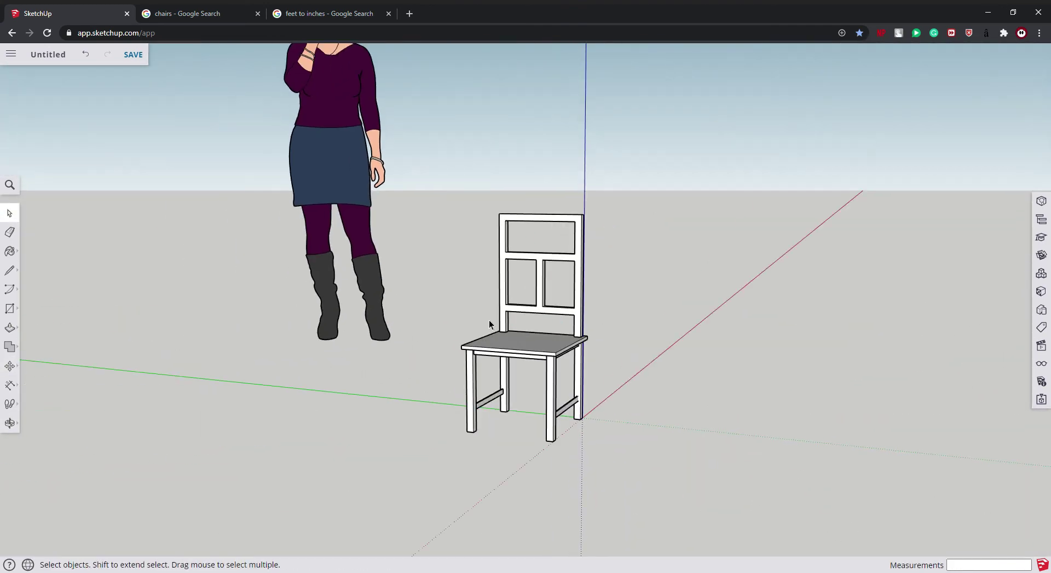
key(ctrl+s)
text(30)
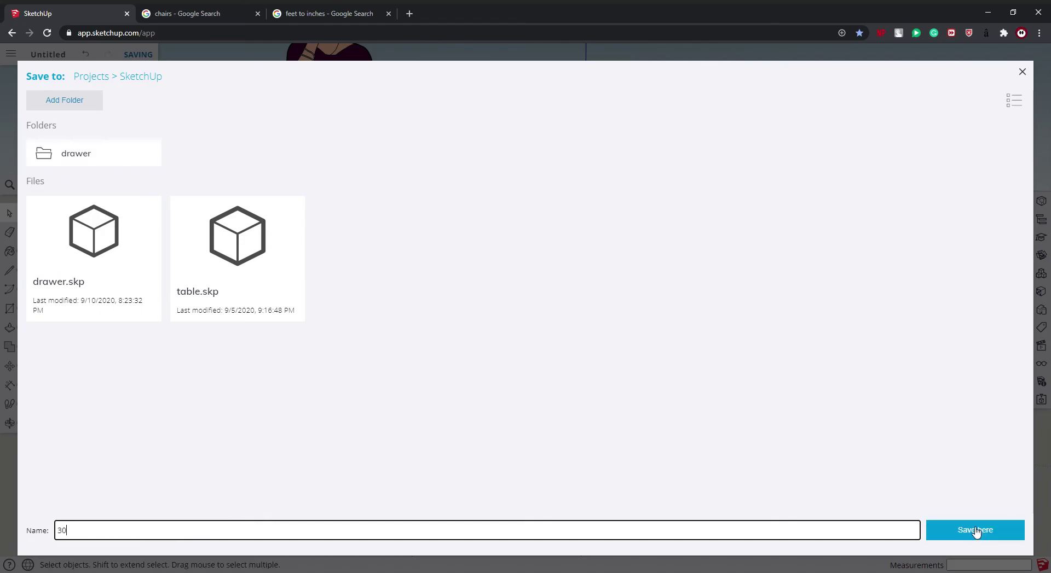
click(975, 531)
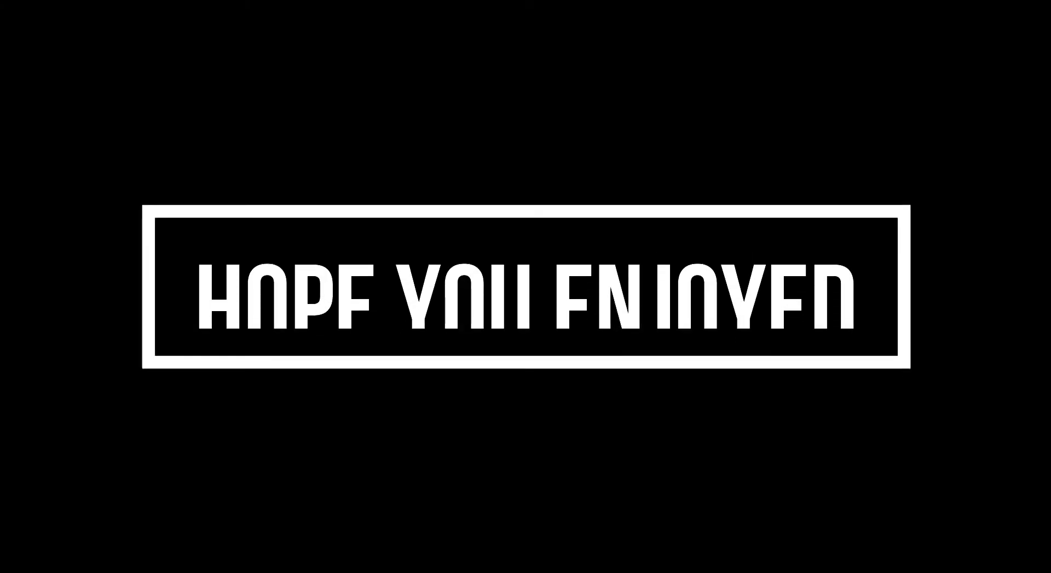